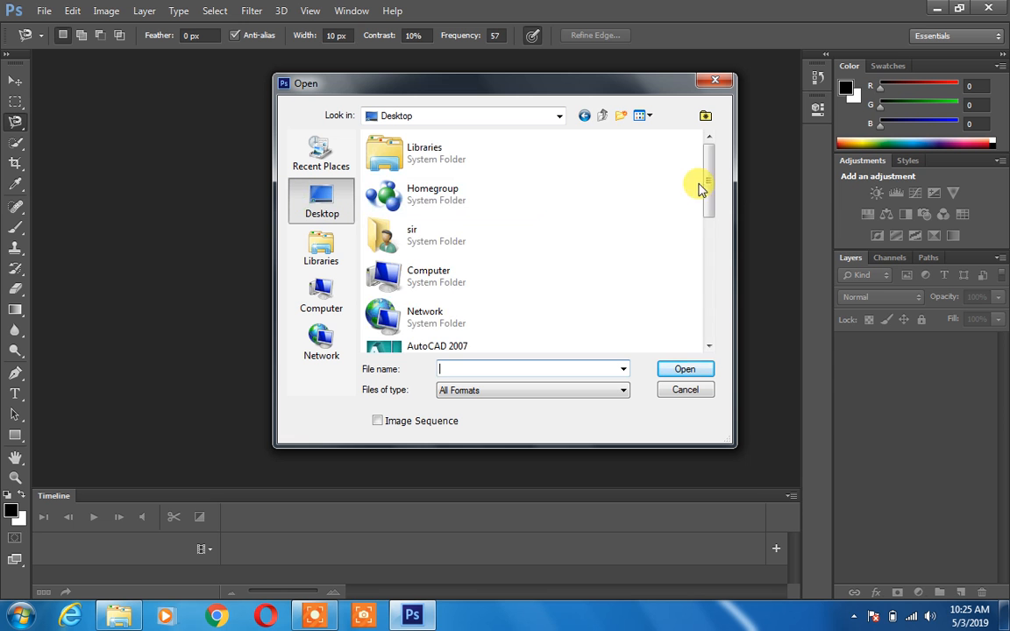
Open the image 1_avIoVHXAG92grOjCtxo32w from the Desktop and float it in its own restored-size window
{"action": "left_click_drag", "start_coordinate": [706, 190], "coordinate": [707, 342]}
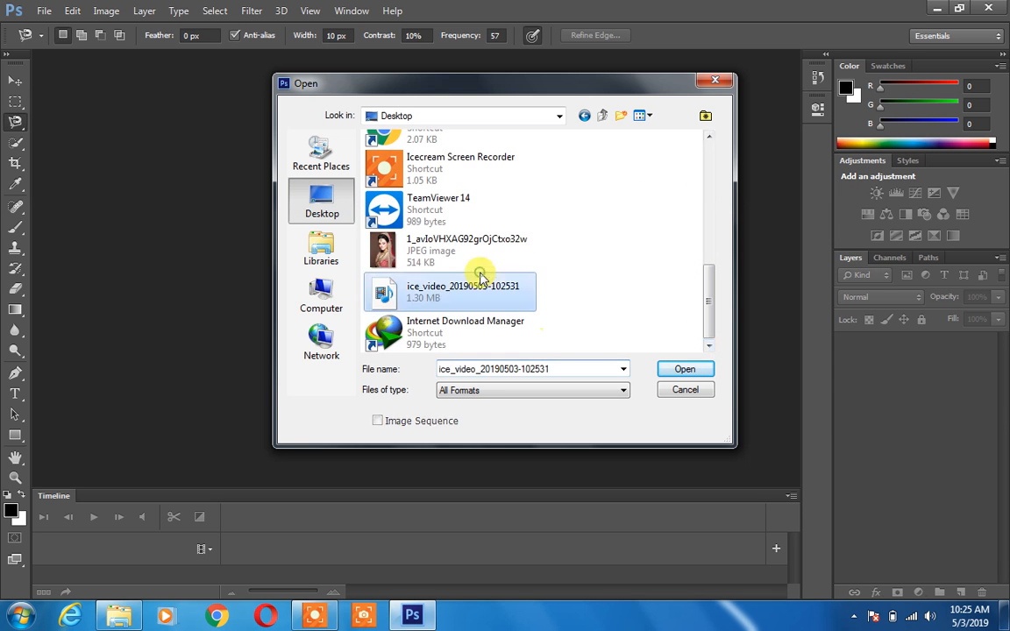
{"action": "double_click", "coordinate": [478, 251]}
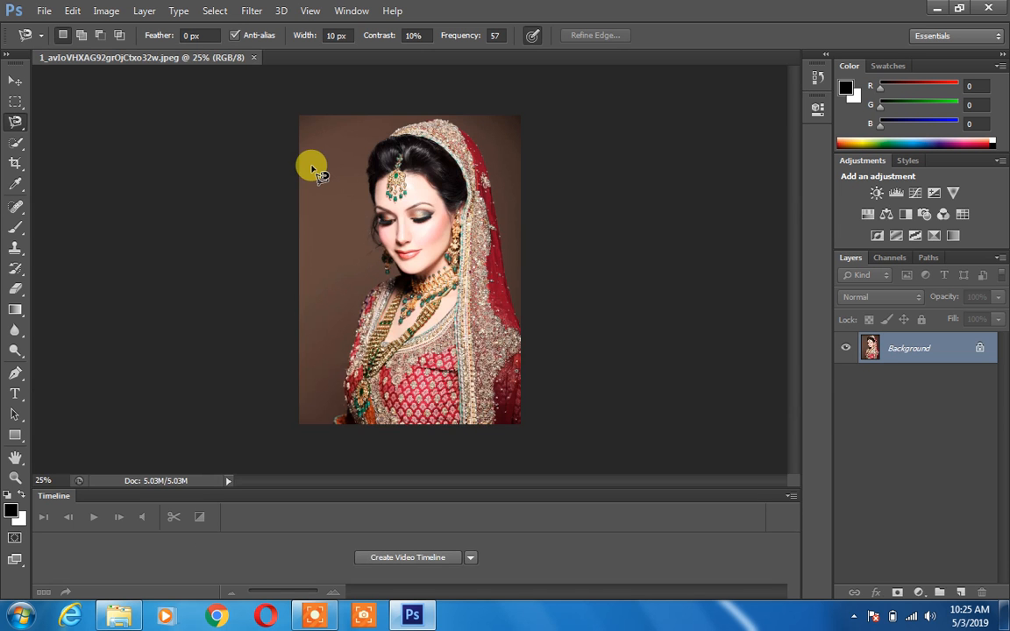
{"action": "left_click_drag", "start_coordinate": [175, 56], "coordinate": [207, 99]}
{"action": "left_click", "coordinate": [240, 94]}
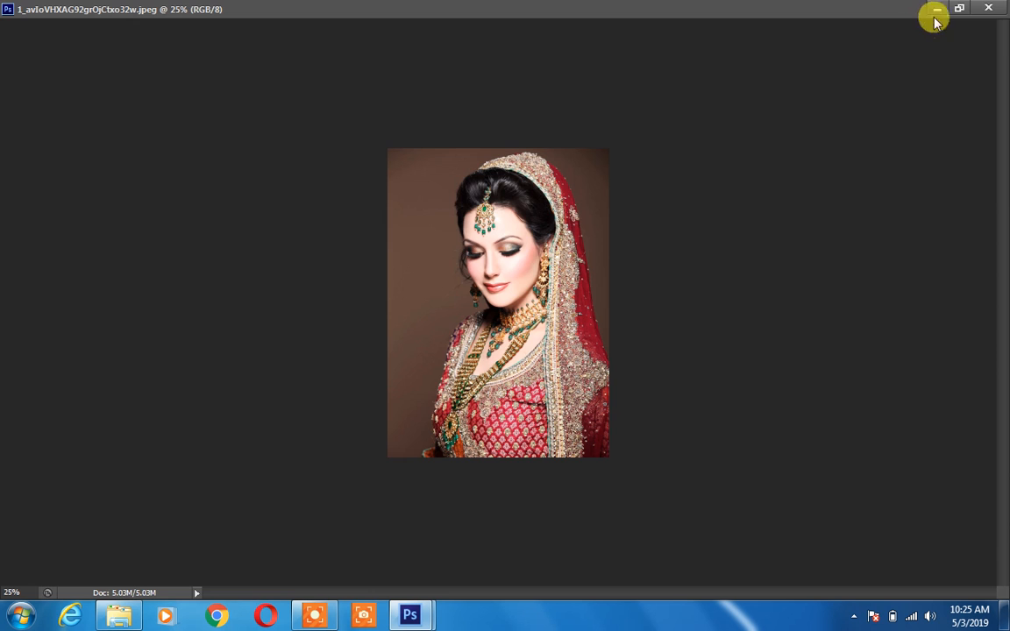
{"action": "left_click", "coordinate": [959, 9]}
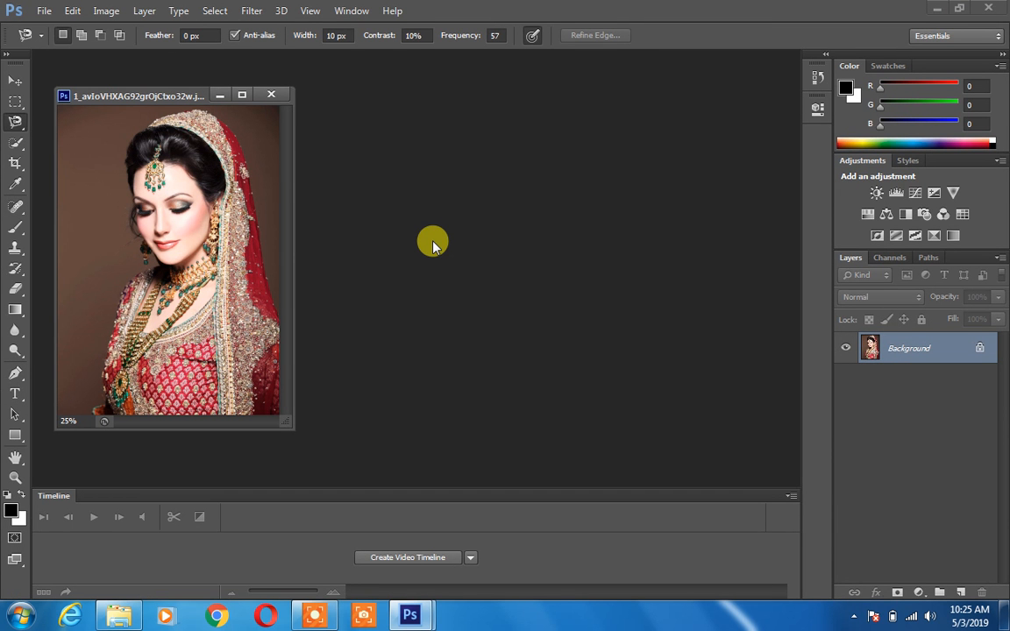
Display the portrait in full screen mode with the menu bar, enlarged so the face and veil fill the view
{"action": "key", "text": "f"}
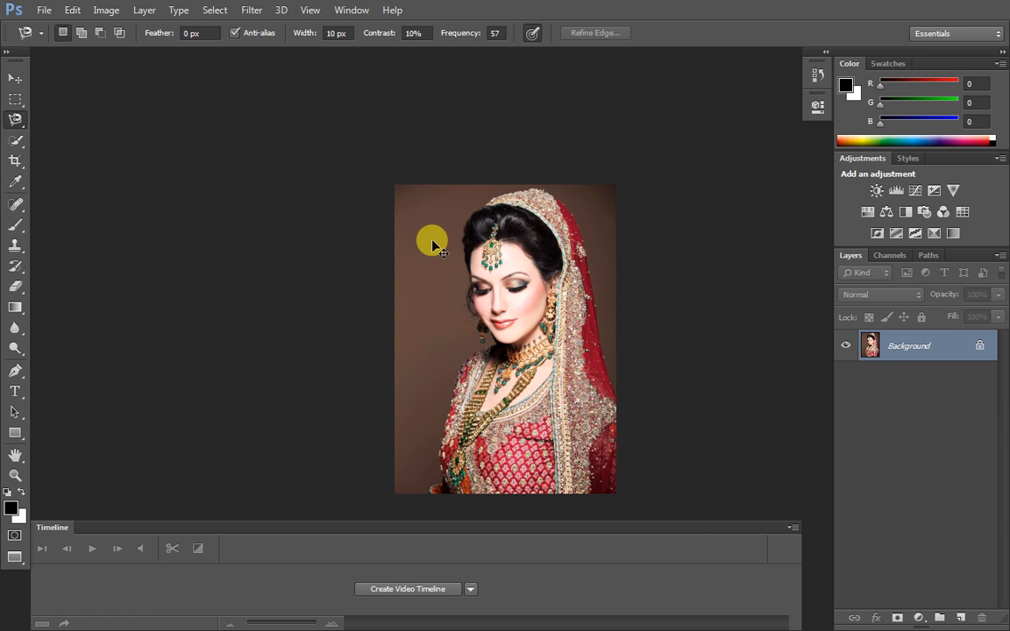
{"action": "key", "text": "ctrl+plus"}
{"action": "key", "text": "ctrl+plus"}
{"action": "left_click_drag", "start_coordinate": [431, 239], "coordinate": [343, 291]}
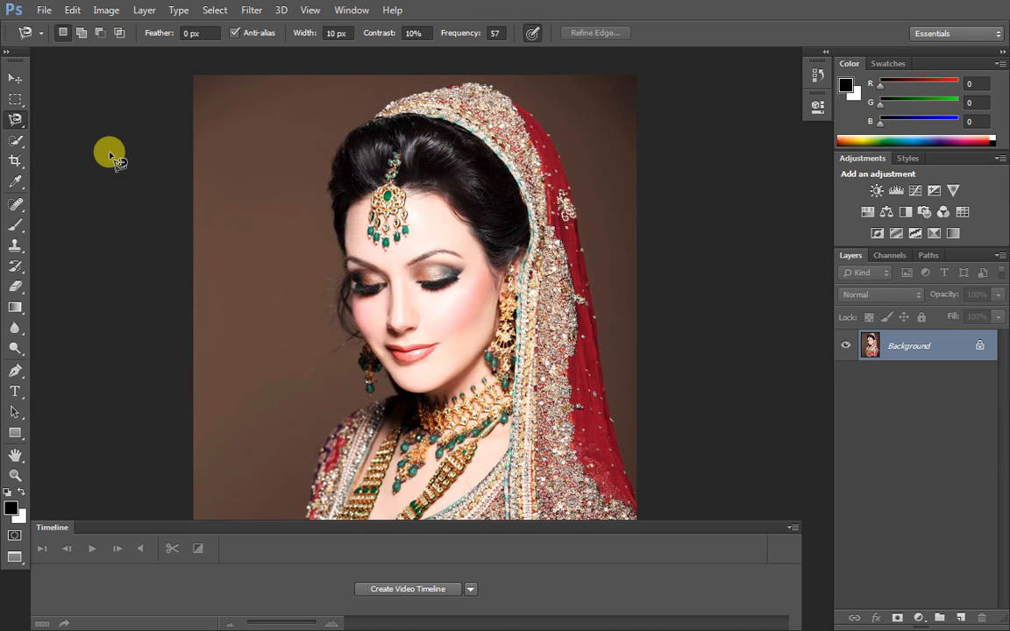
Select a single pixel row across the woman's eyebrows with the Single Row Marquee Tool
{"action": "left_click", "coordinate": [15, 99]}
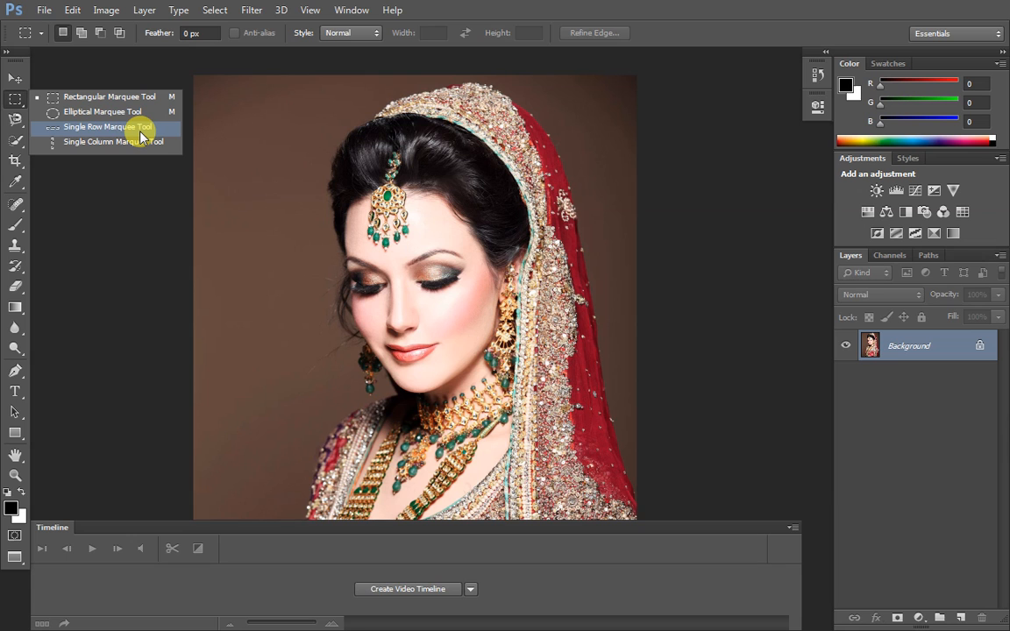
{"action": "left_click", "coordinate": [140, 131]}
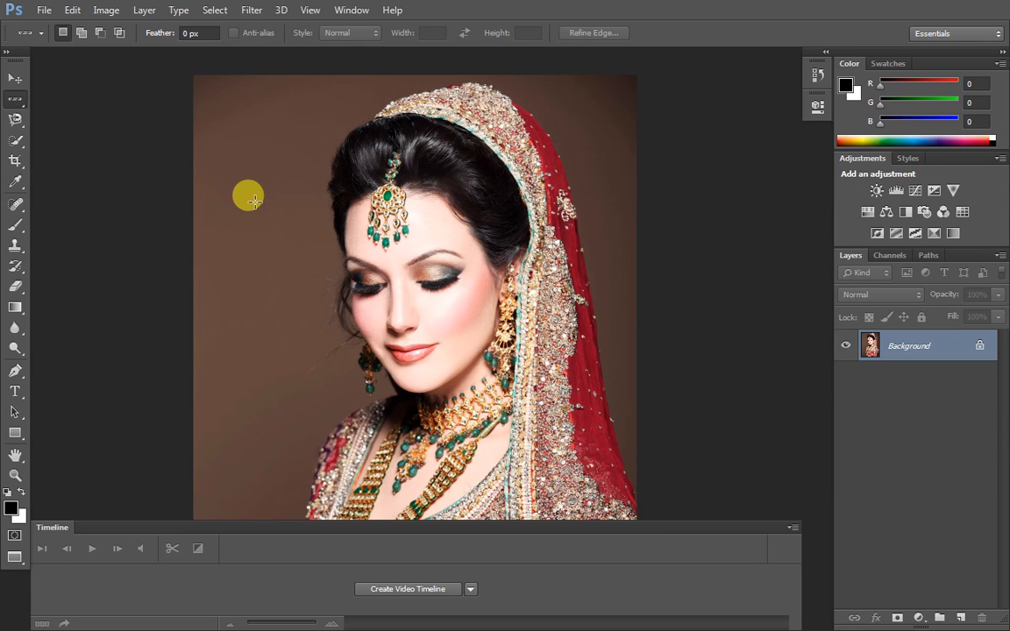
{"action": "left_click", "coordinate": [290, 266]}
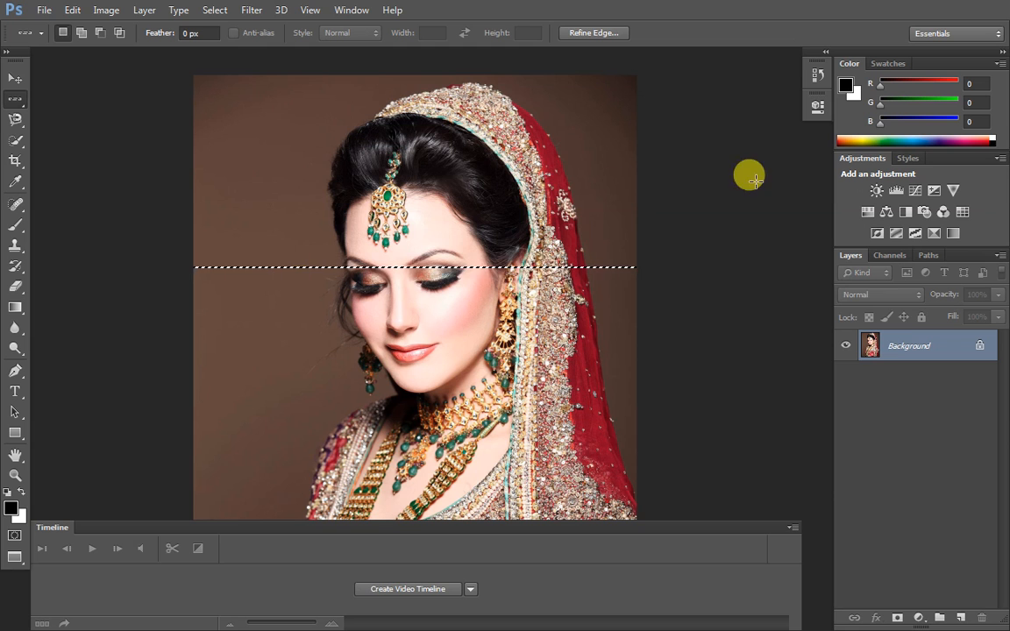
Convert the locked Background into an editable layer named Layer 0 and clear the row selection
{"action": "double_click", "coordinate": [907, 344]}
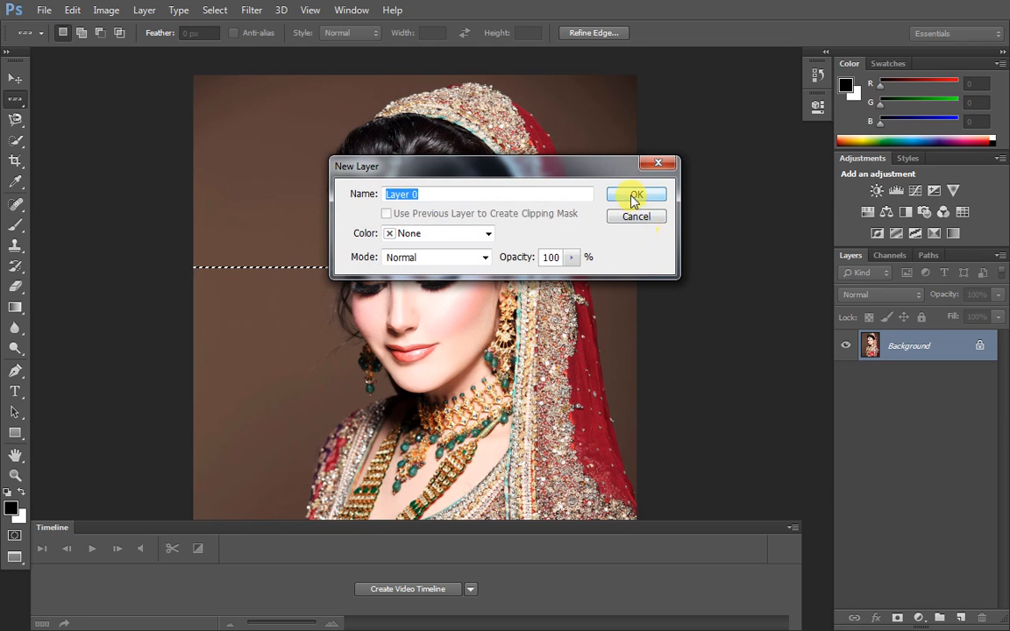
{"action": "left_click", "coordinate": [637, 196]}
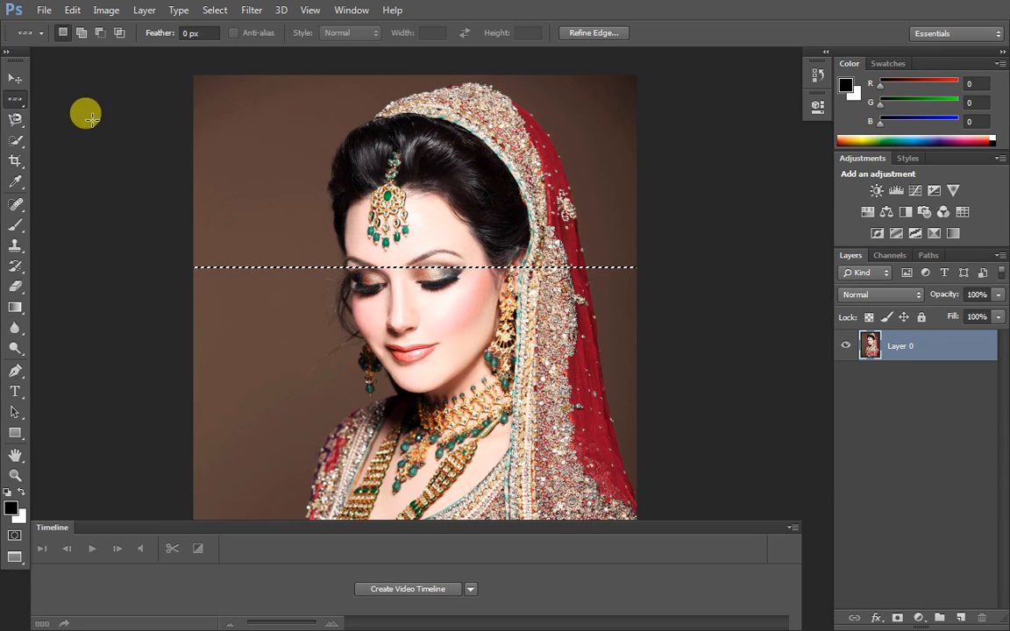
{"action": "left_click", "coordinate": [15, 79]}
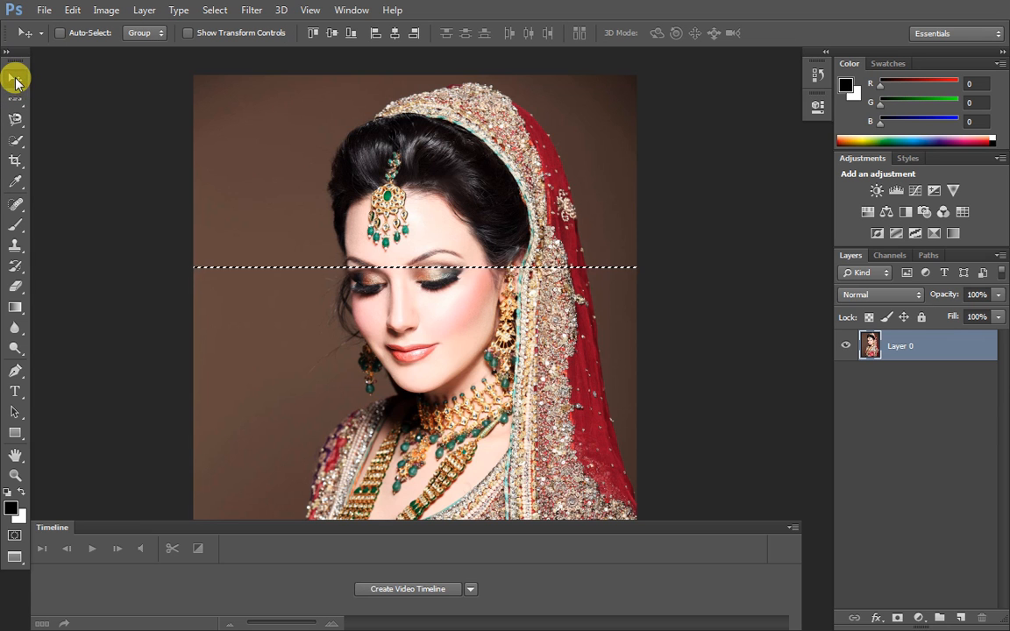
{"action": "key", "text": "ctrl+d"}
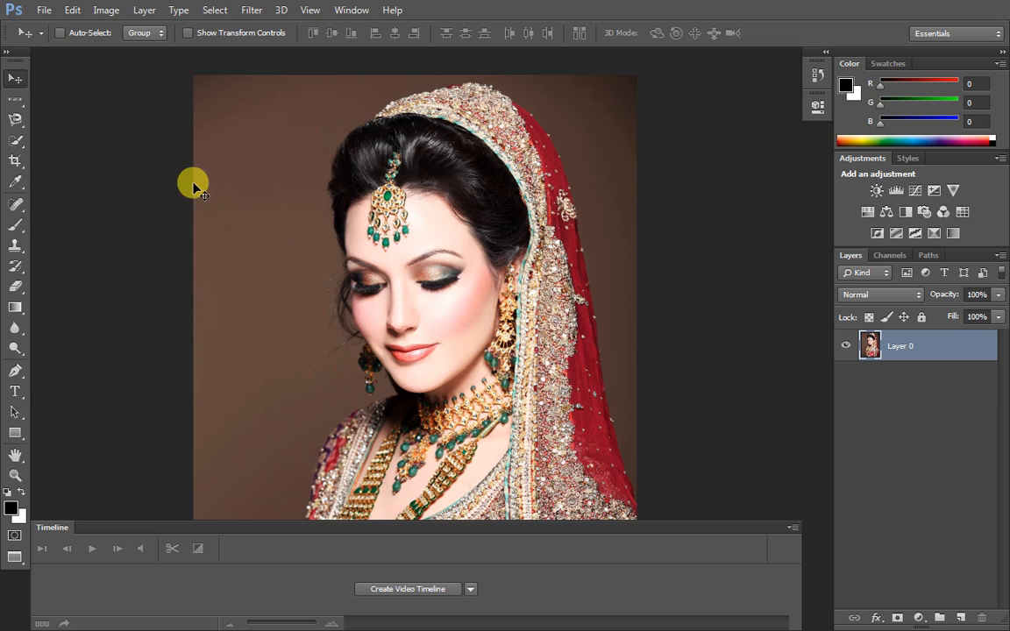
Select a single pixel row across the woman's eyes, copy it to a new layer, and hide Layer 0
{"action": "left_click", "coordinate": [26, 104]}
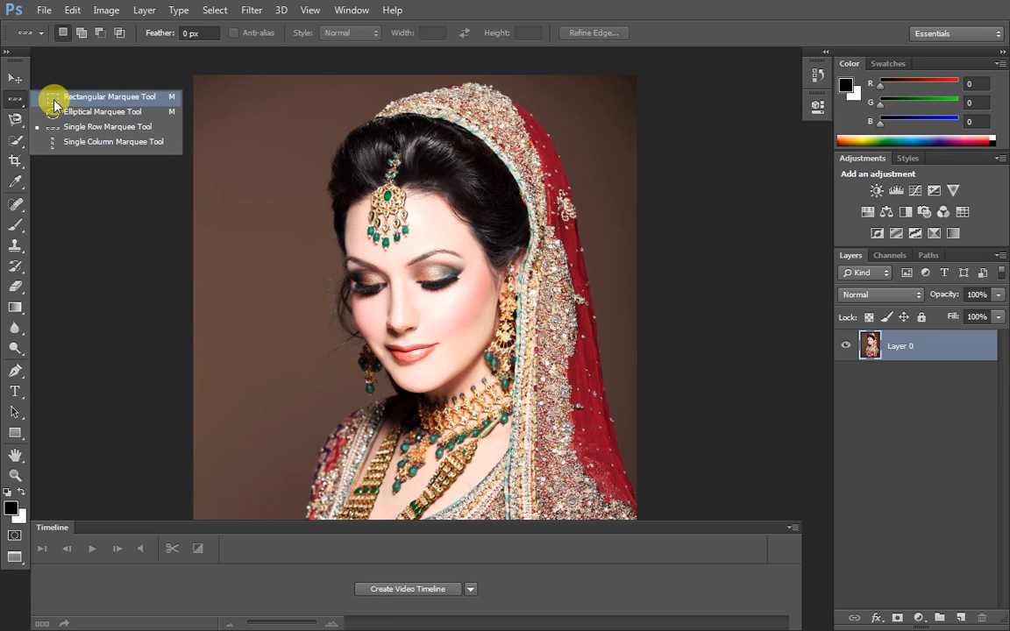
{"action": "left_click", "coordinate": [88, 128]}
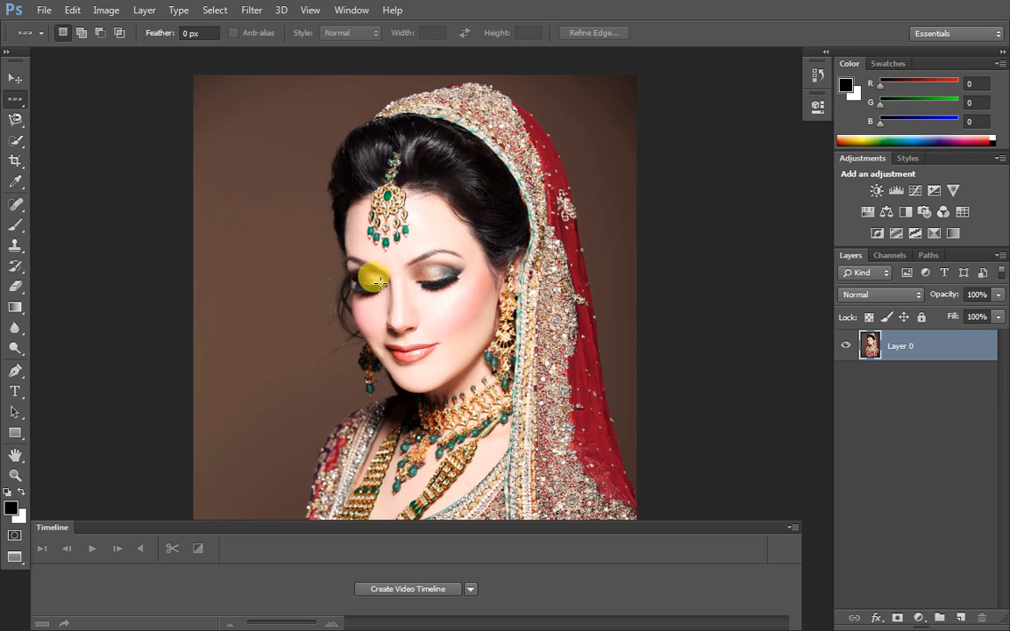
{"action": "left_click", "coordinate": [276, 290]}
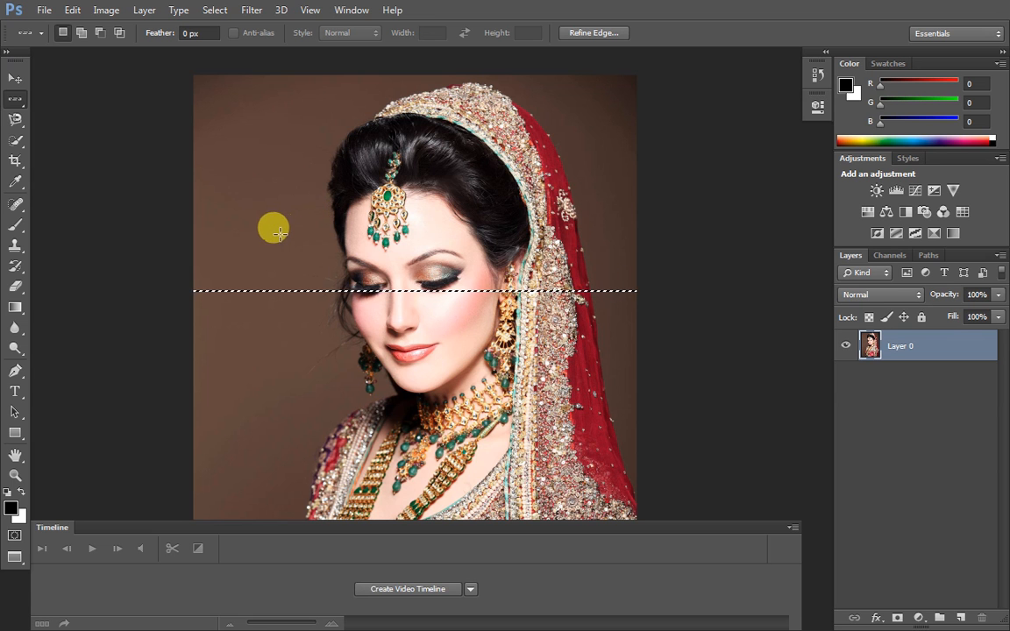
{"action": "left_click", "coordinate": [198, 275]}
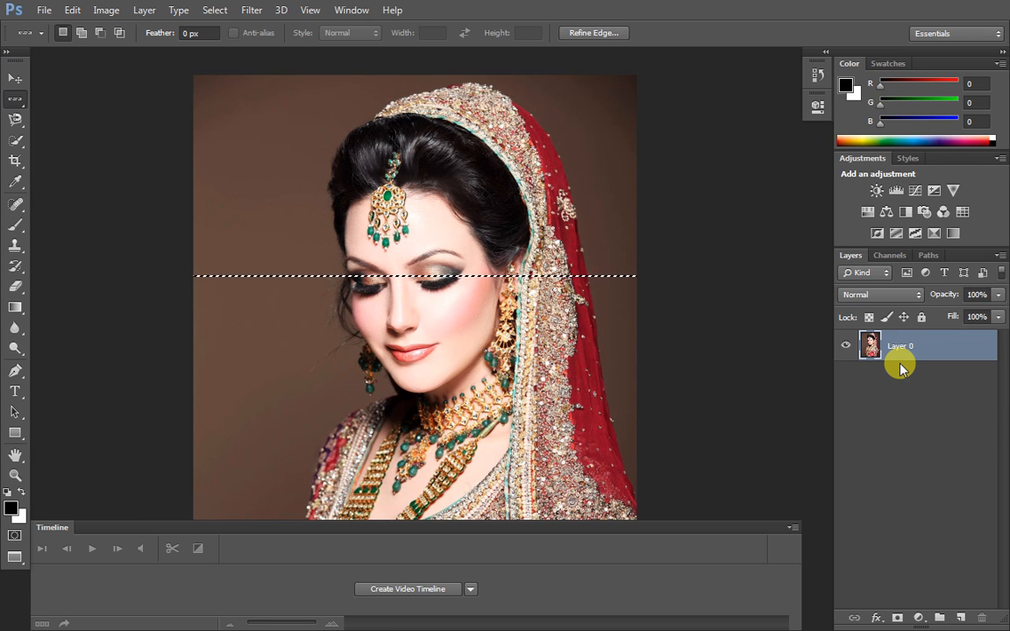
{"action": "key", "text": "ctrl+j"}
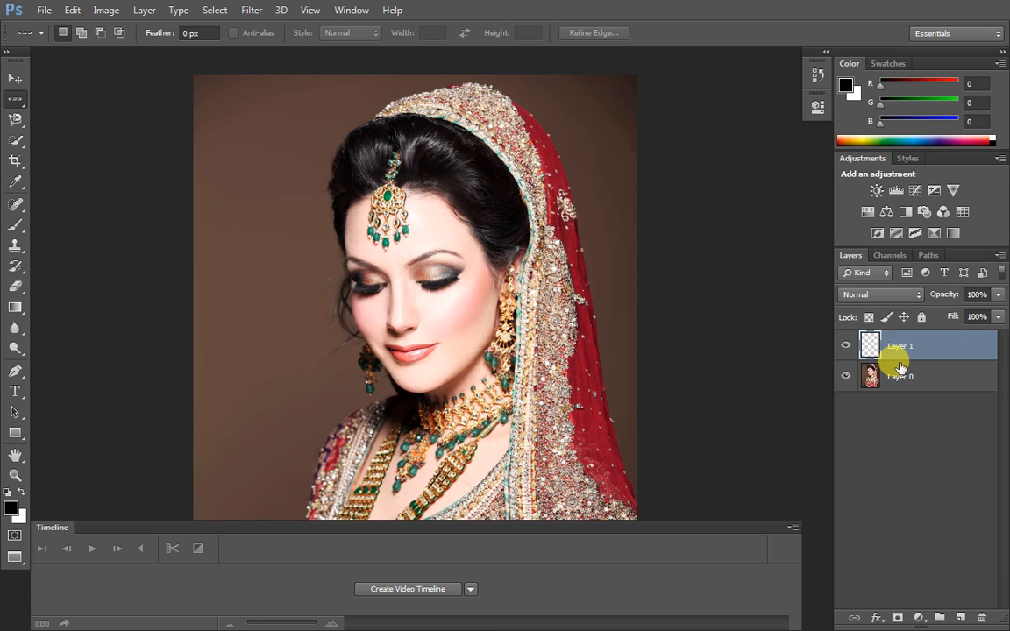
{"action": "left_click", "coordinate": [846, 377]}
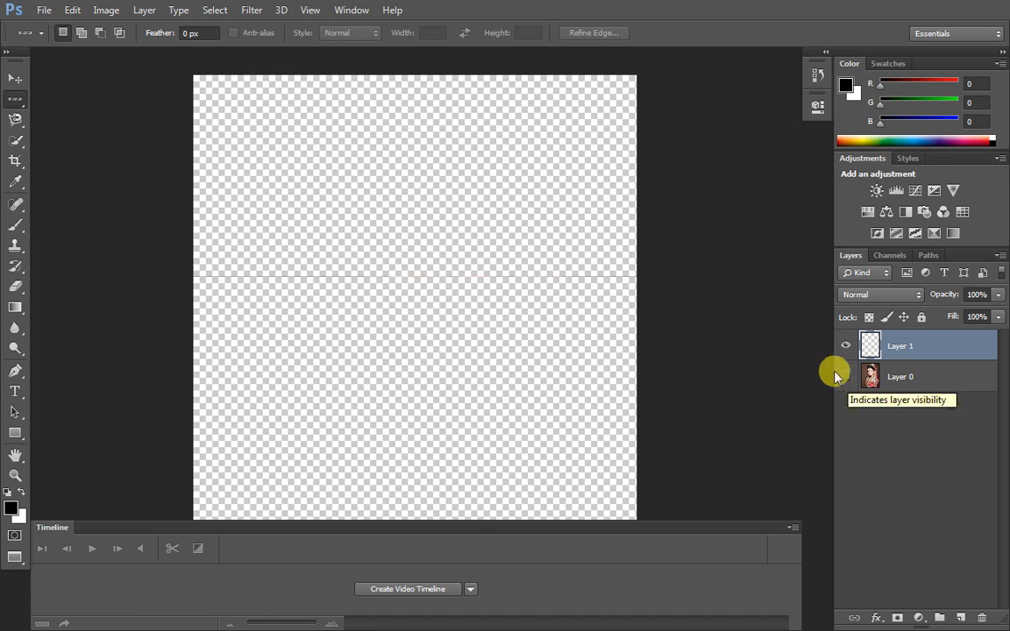
Using the Move Tool with transform controls shown, stretch the copied eye-level row vertically over the whole visible canvas
{"action": "left_click", "coordinate": [20, 79]}
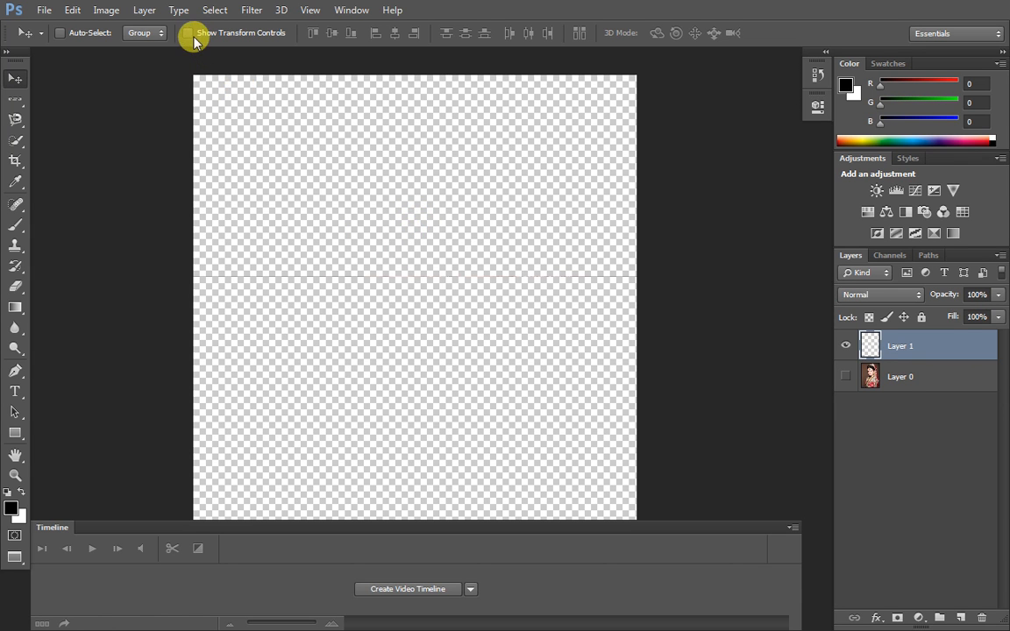
{"action": "left_click_drag", "start_coordinate": [416, 273], "coordinate": [421, 75]}
{"action": "left_click_drag", "start_coordinate": [413, 272], "coordinate": [427, 516]}
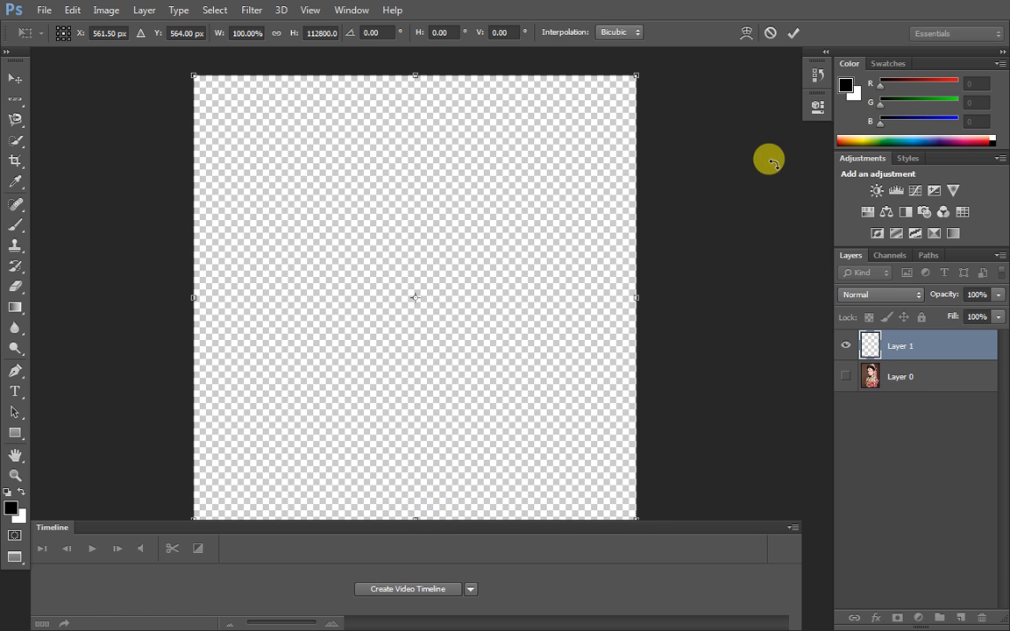
{"action": "left_click", "coordinate": [794, 35]}
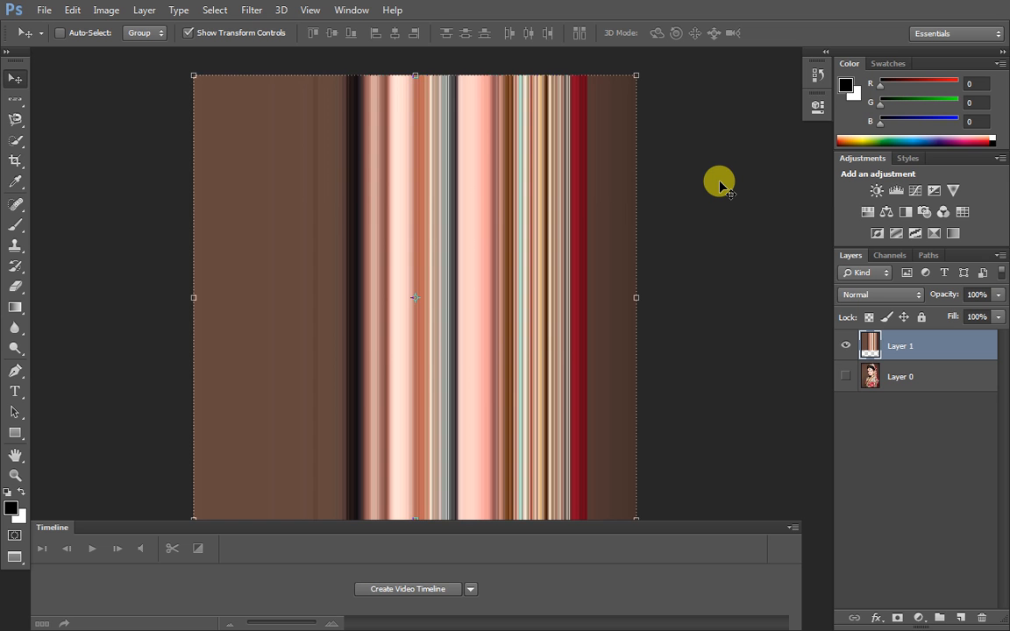
Undo the stretch and the copied row layer, and make Layer 0 visible again
{"action": "key", "text": "ctrl+z"}
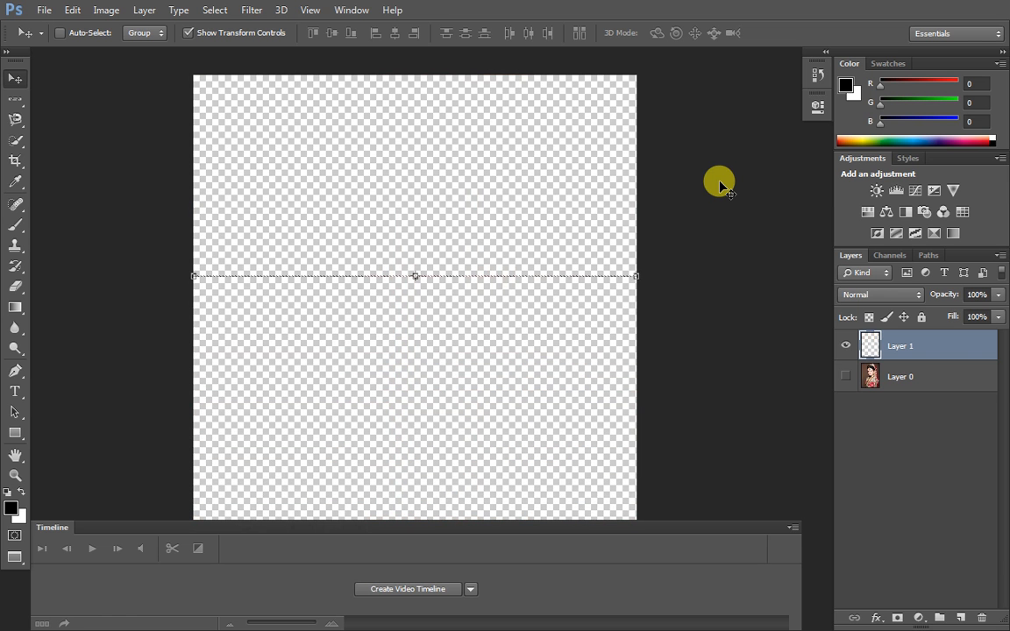
{"action": "key", "text": "ctrl+alt+z"}
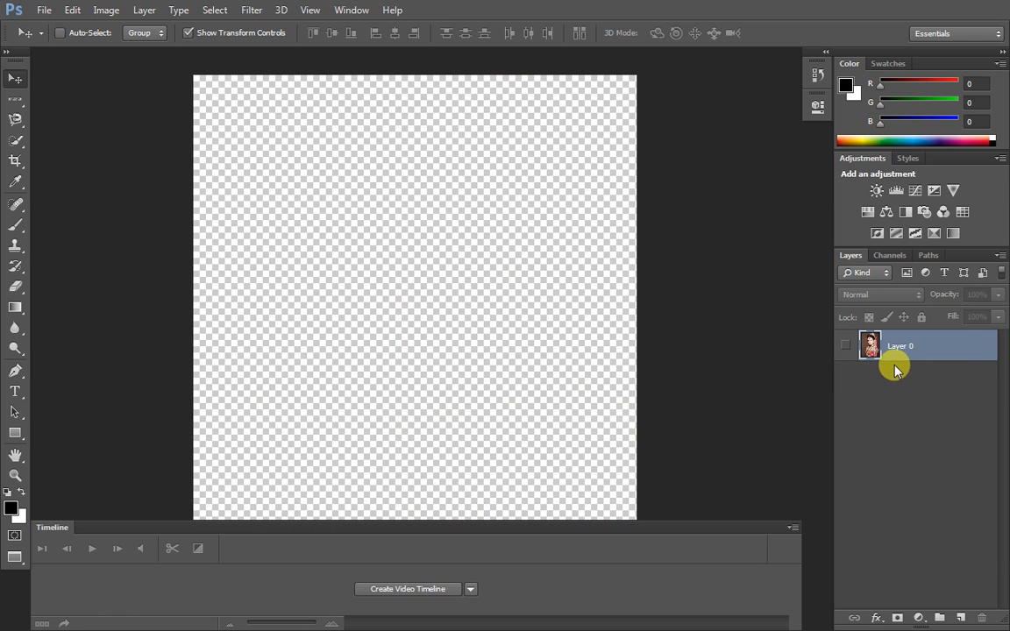
{"action": "left_click", "coordinate": [845, 346]}
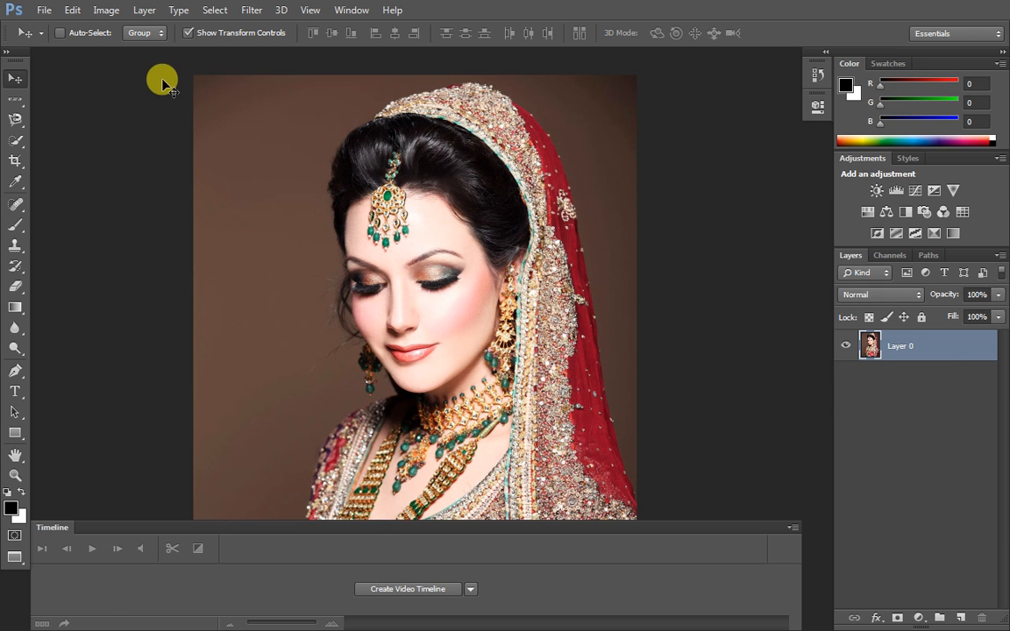
Select a single pixel row across the forehead jewel's lower part, copy it to a new layer, and hide Layer 0
{"action": "left_click", "coordinate": [19, 100]}
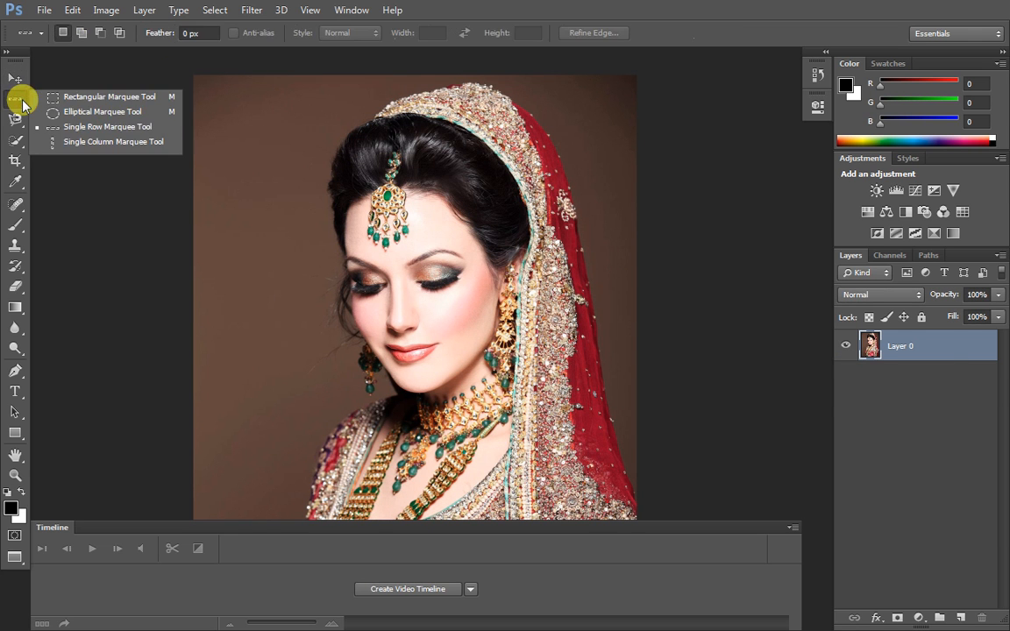
{"action": "left_click", "coordinate": [54, 128]}
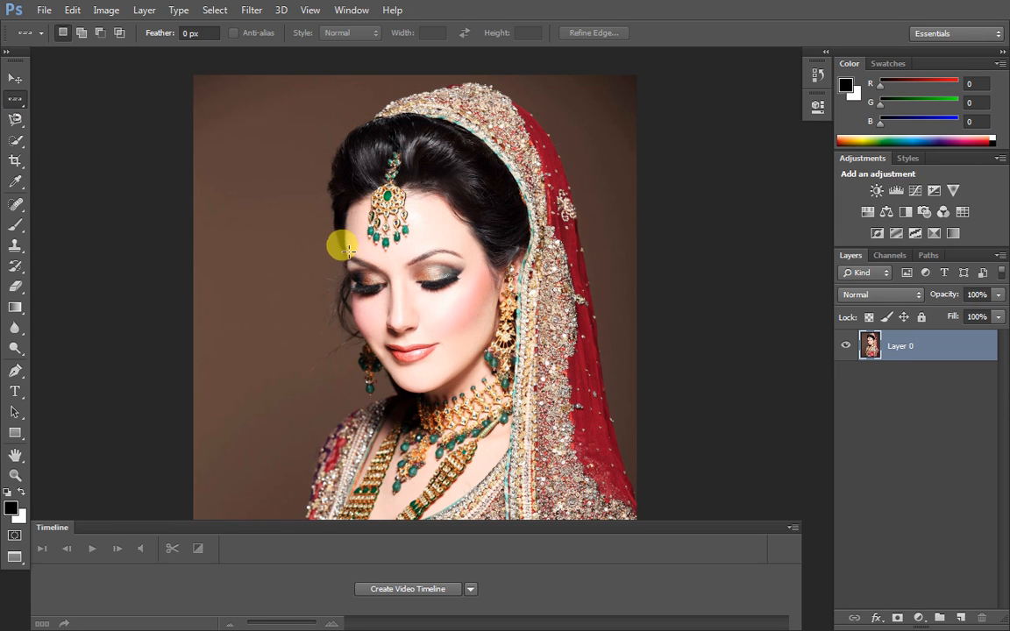
{"action": "left_click", "coordinate": [309, 230]}
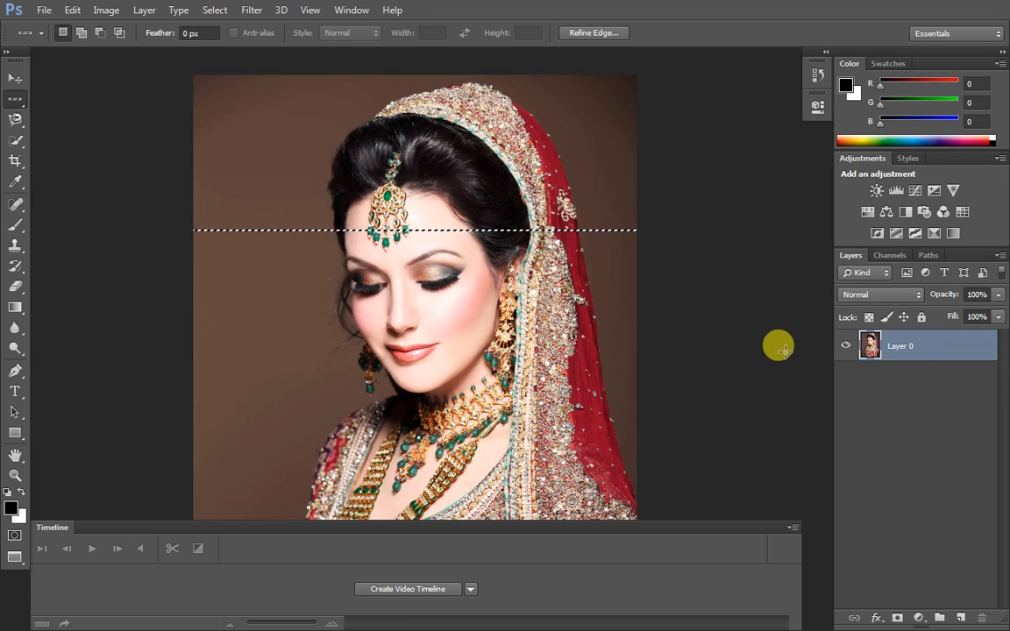
{"action": "key", "text": "ctrl+j"}
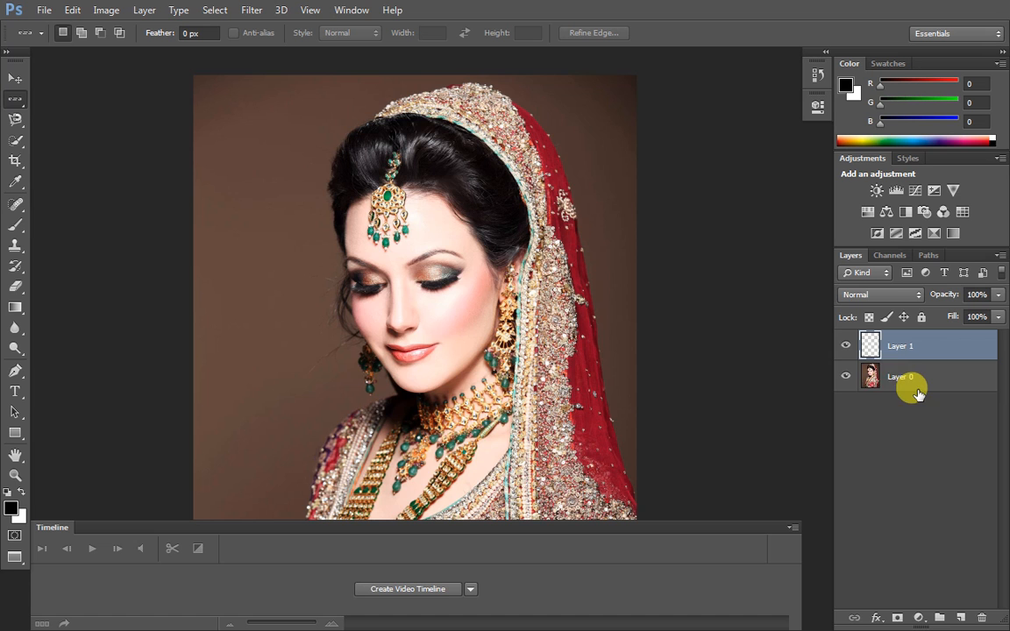
{"action": "left_click", "coordinate": [845, 377]}
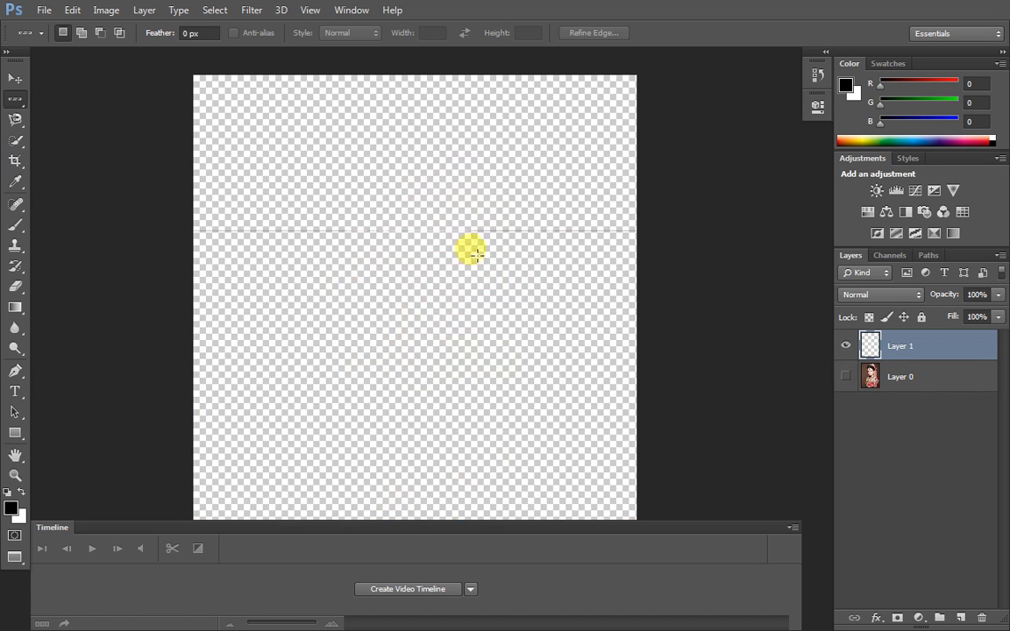
Stretch the copied forehead row vertically to about 109000% height, from just below the image's upper edge downward, and show Layer 0 again
{"action": "left_click", "coordinate": [16, 79]}
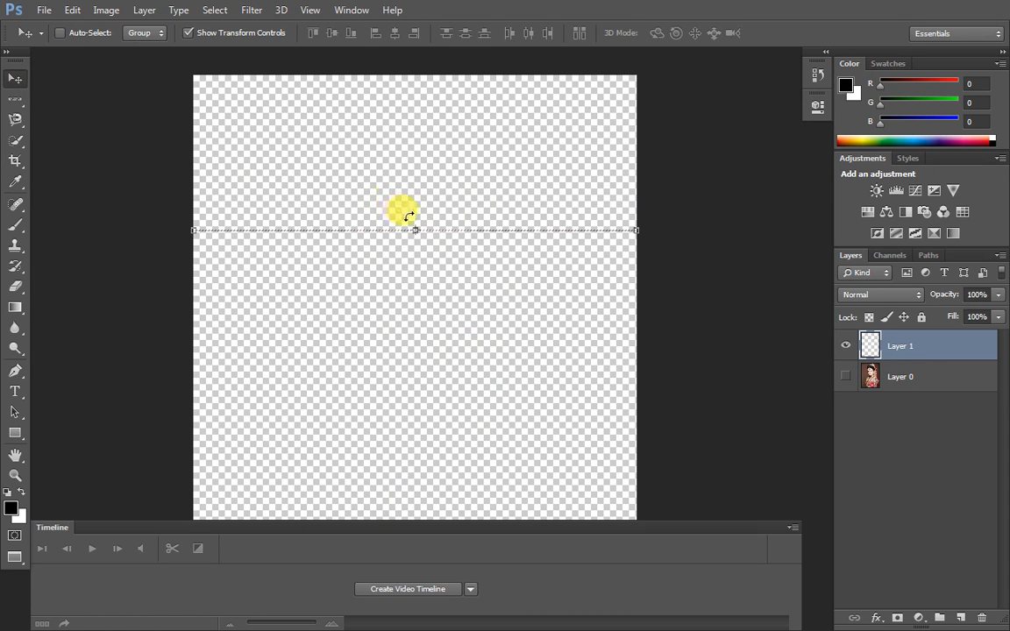
{"action": "left_click_drag", "start_coordinate": [414, 224], "coordinate": [414, 89]}
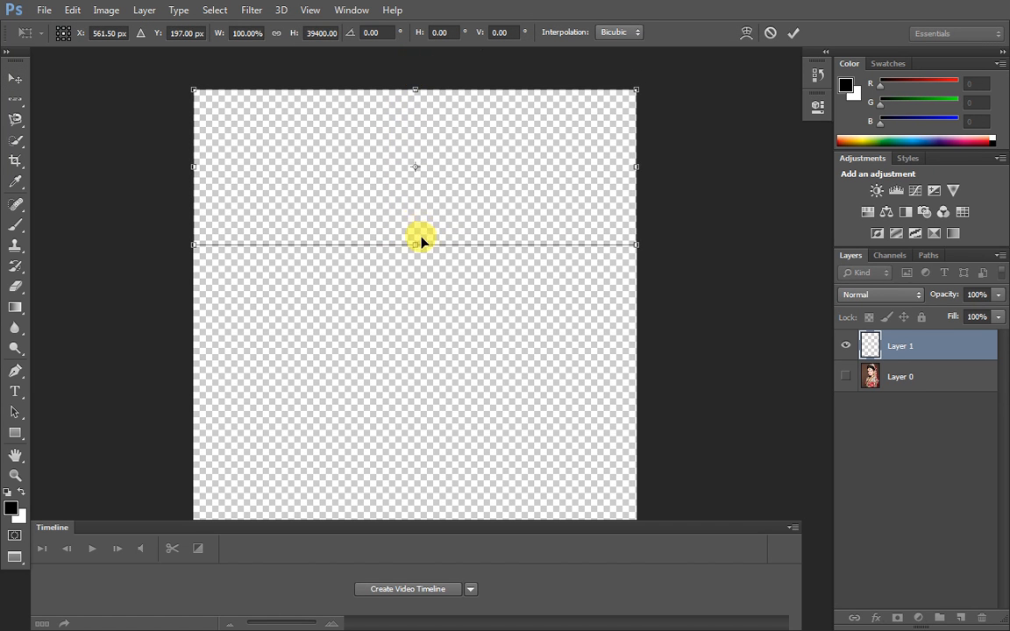
{"action": "left_click_drag", "start_coordinate": [415, 245], "coordinate": [438, 518]}
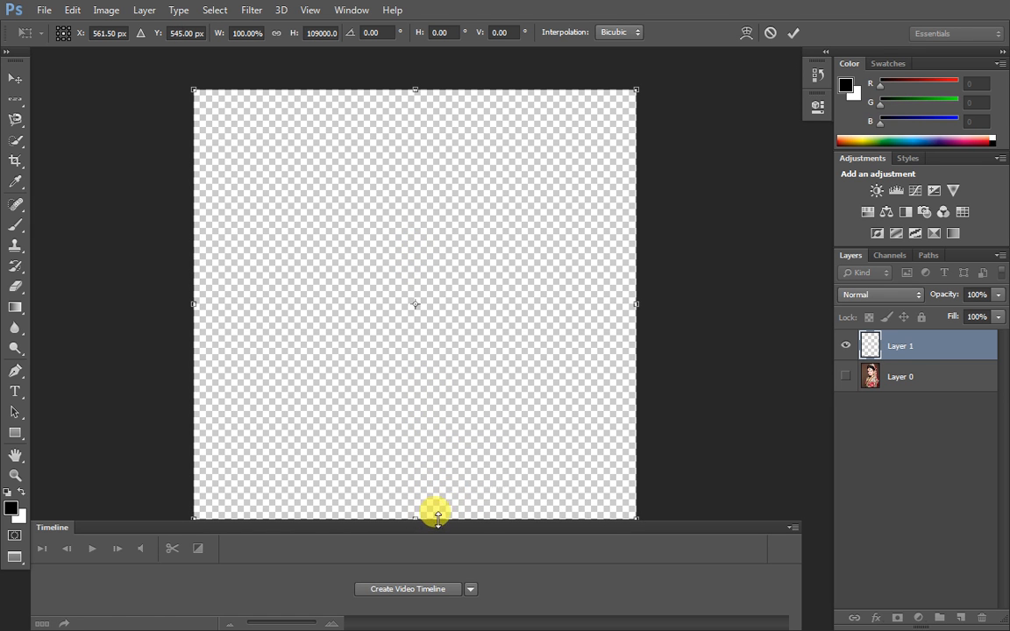
{"action": "left_click", "coordinate": [792, 36]}
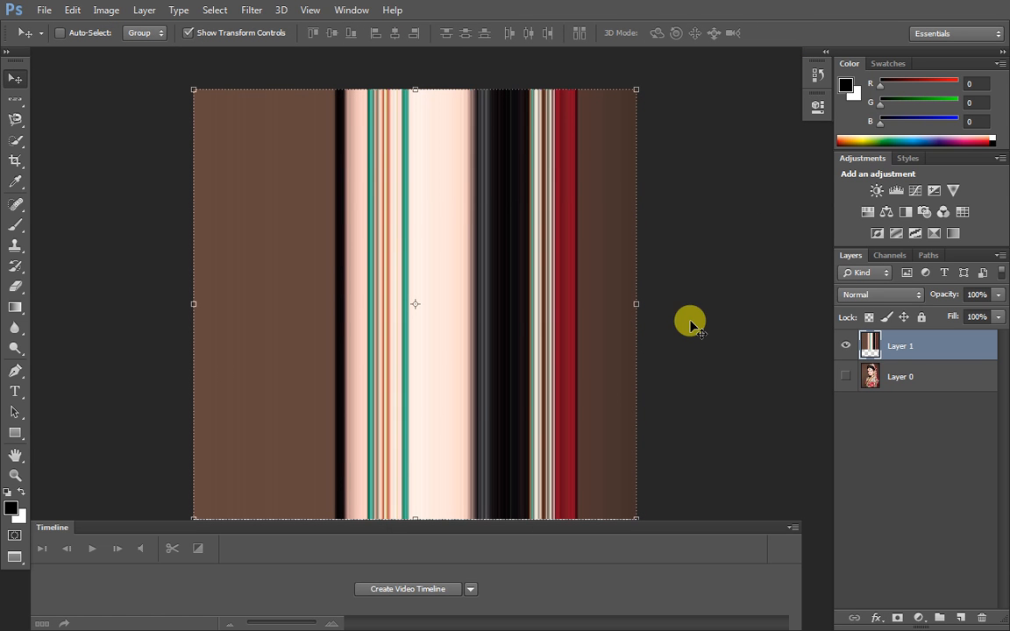
{"action": "left_click", "coordinate": [843, 377]}
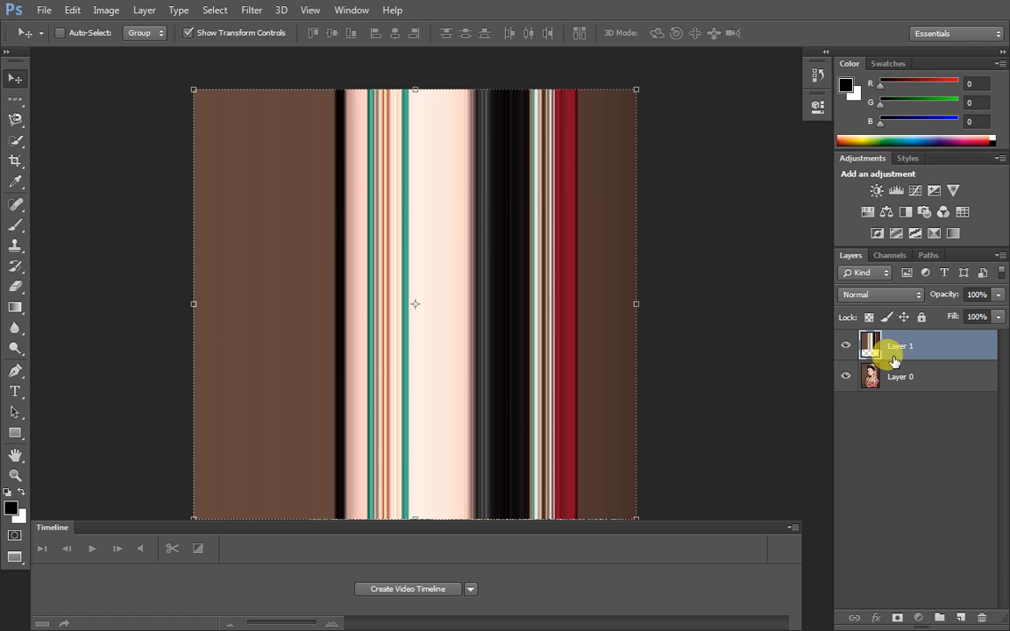
Move the stripe layer below Layer 0 and place an elliptical selection around the bride's head and neck
{"action": "left_click_drag", "start_coordinate": [903, 351], "coordinate": [911, 402]}
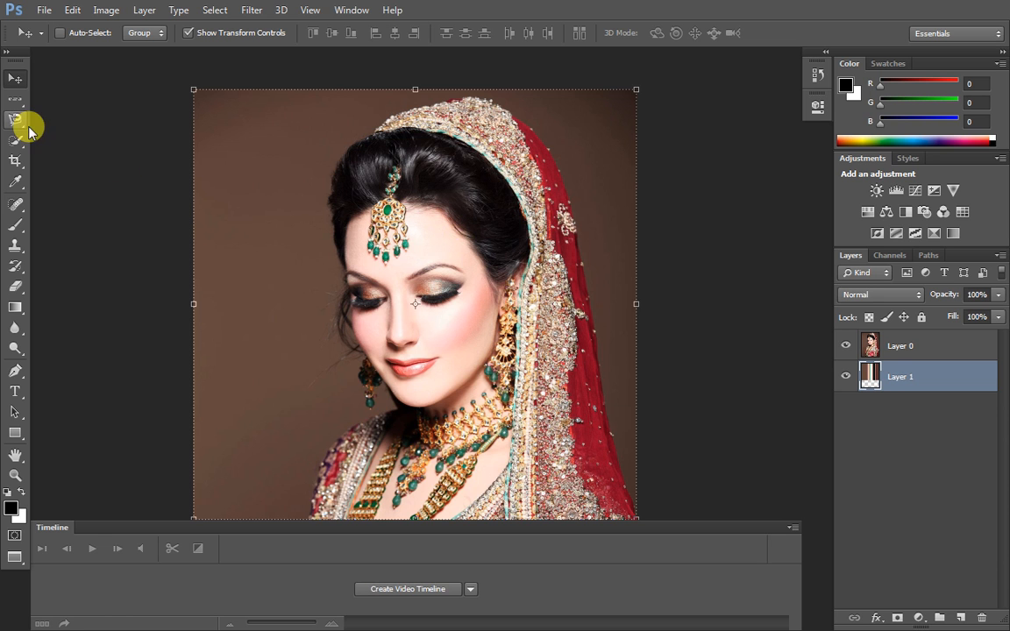
{"action": "left_click", "coordinate": [91, 128]}
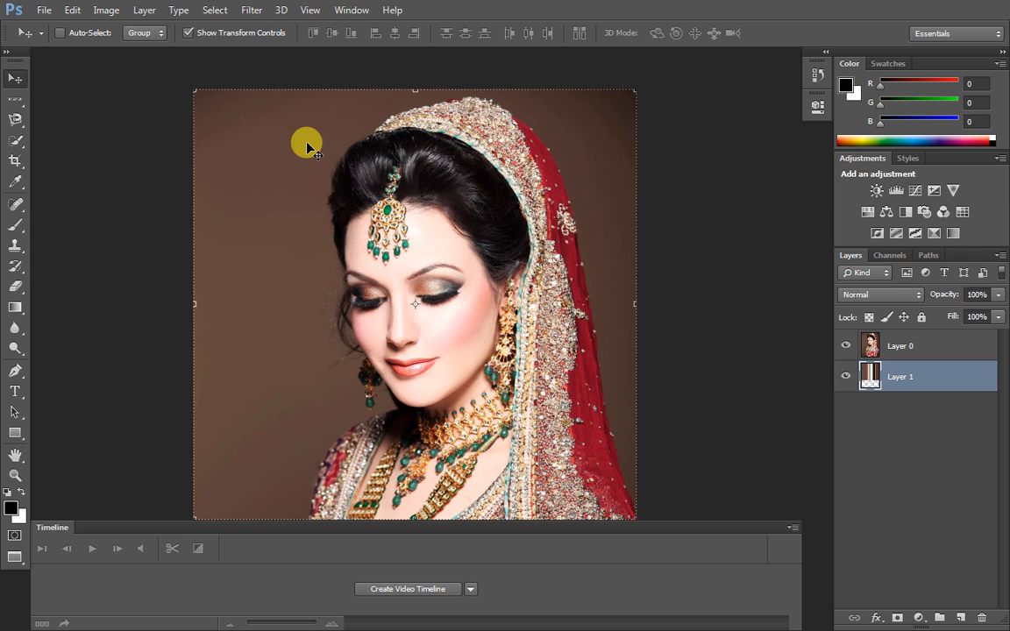
{"action": "left_click", "coordinate": [17, 105]}
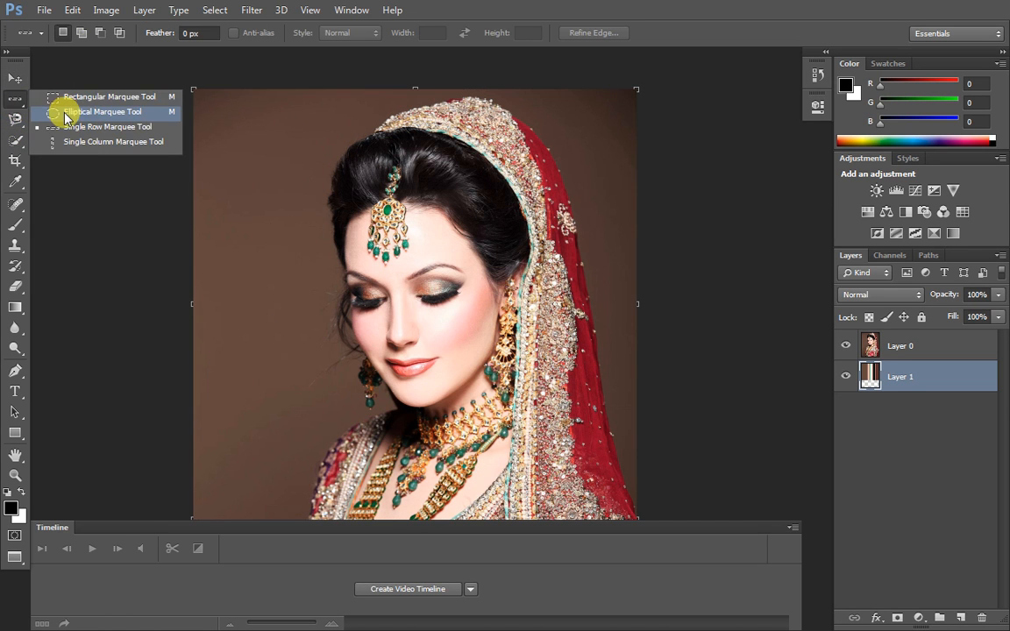
{"action": "left_click", "coordinate": [61, 112]}
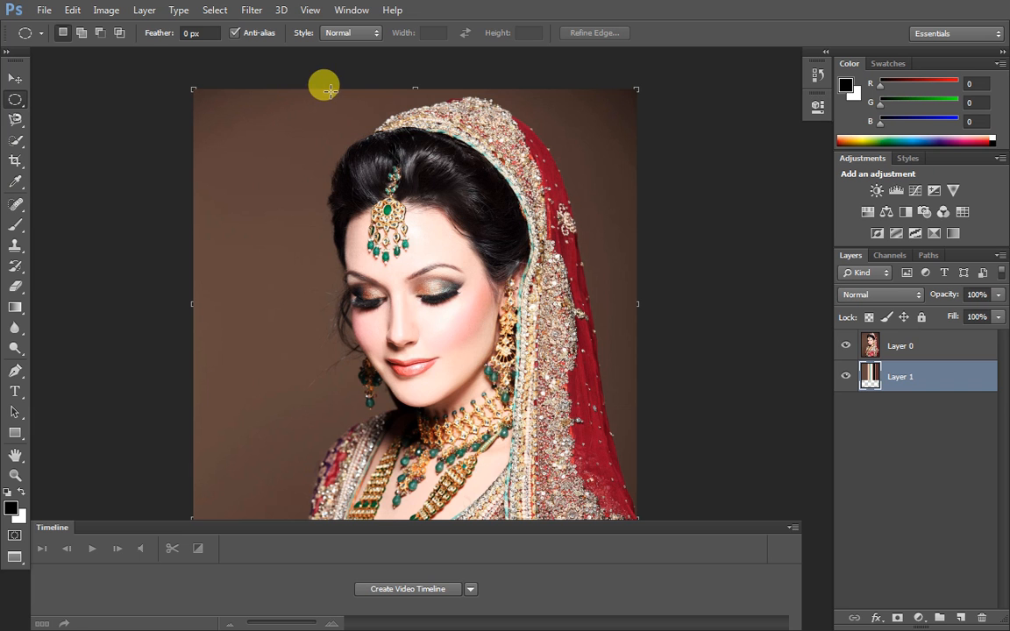
{"action": "left_click_drag", "start_coordinate": [329, 90], "coordinate": [577, 544]}
{"action": "left_click_drag", "start_coordinate": [481, 451], "coordinate": [429, 399]}
{"action": "left_click_drag", "start_coordinate": [451, 288], "coordinate": [474, 265]}
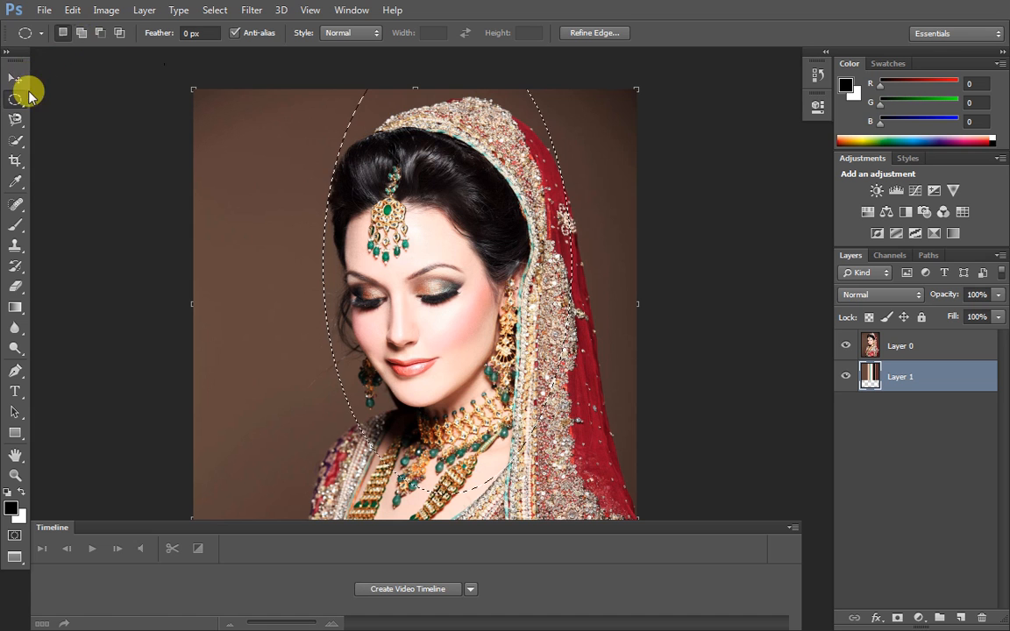
Add overlapping ellipses to the selection to cover the bride's shoulders, chest and the veil's outer edge
{"action": "left_click", "coordinate": [82, 36]}
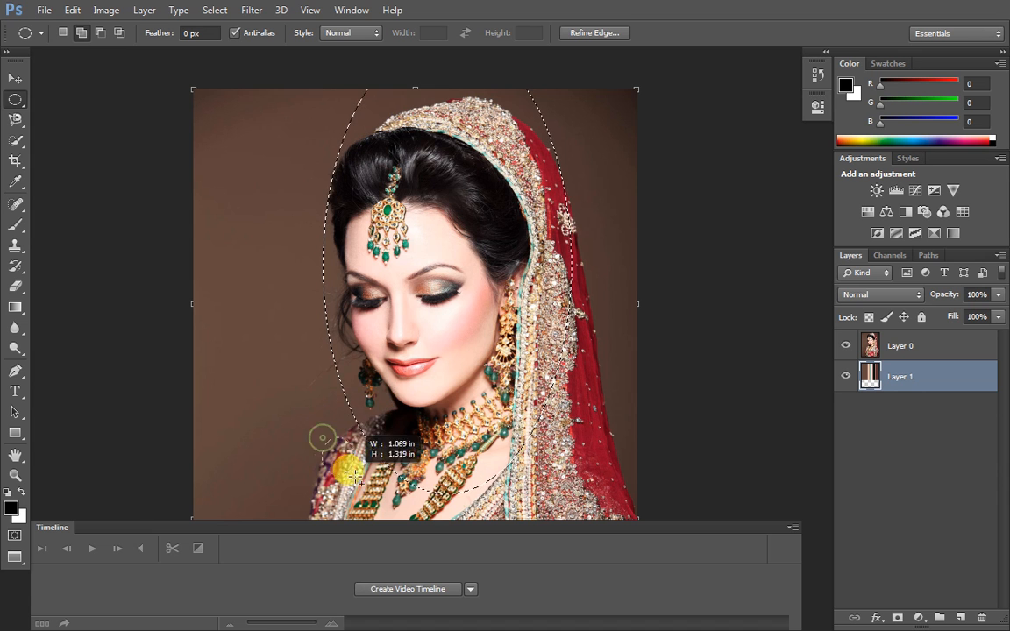
{"action": "left_click_drag", "start_coordinate": [415, 533], "coordinate": [420, 541]}
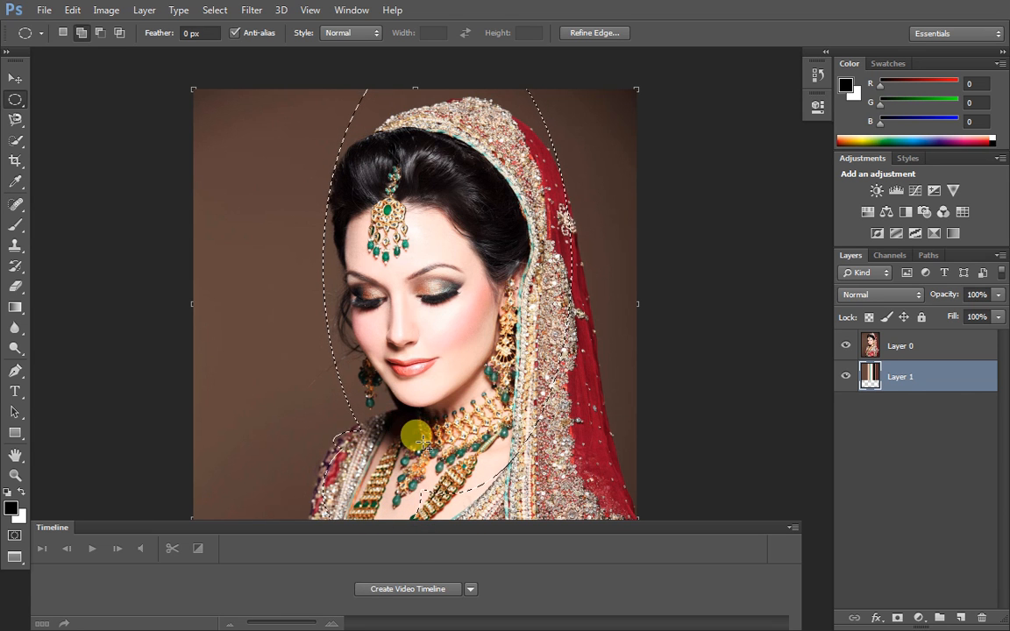
{"action": "left_click_drag", "start_coordinate": [429, 444], "coordinate": [540, 623]}
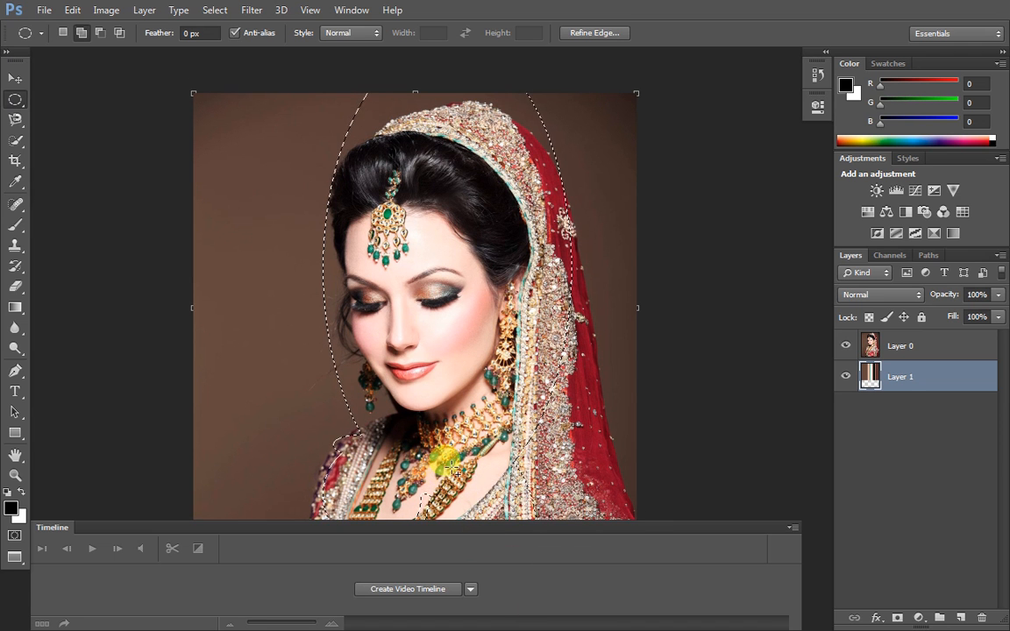
{"action": "left_click_drag", "start_coordinate": [399, 456], "coordinate": [467, 581]}
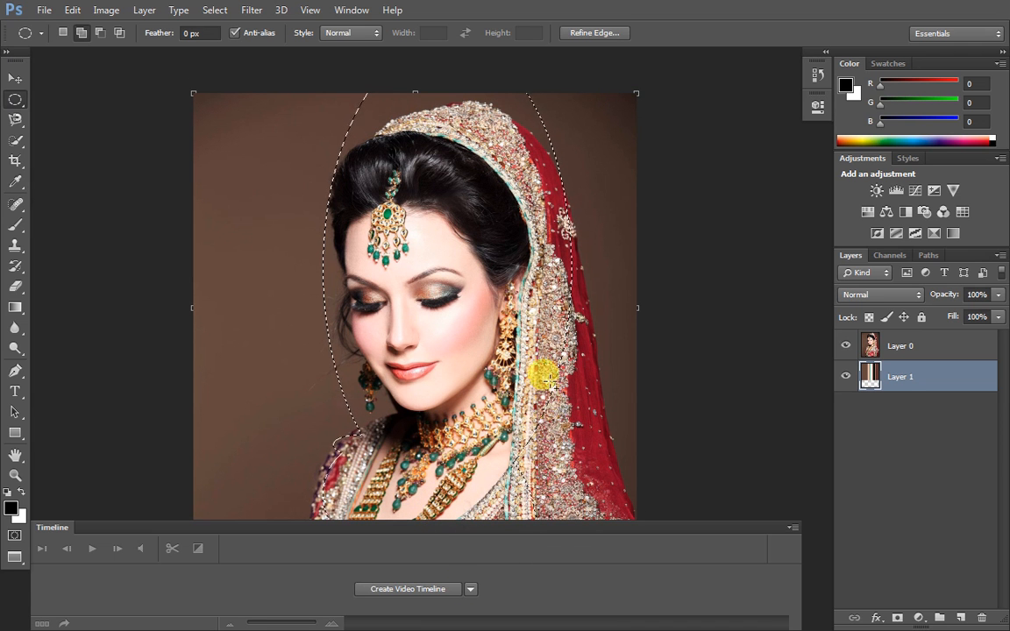
{"action": "left_click_drag", "start_coordinate": [523, 363], "coordinate": [604, 534]}
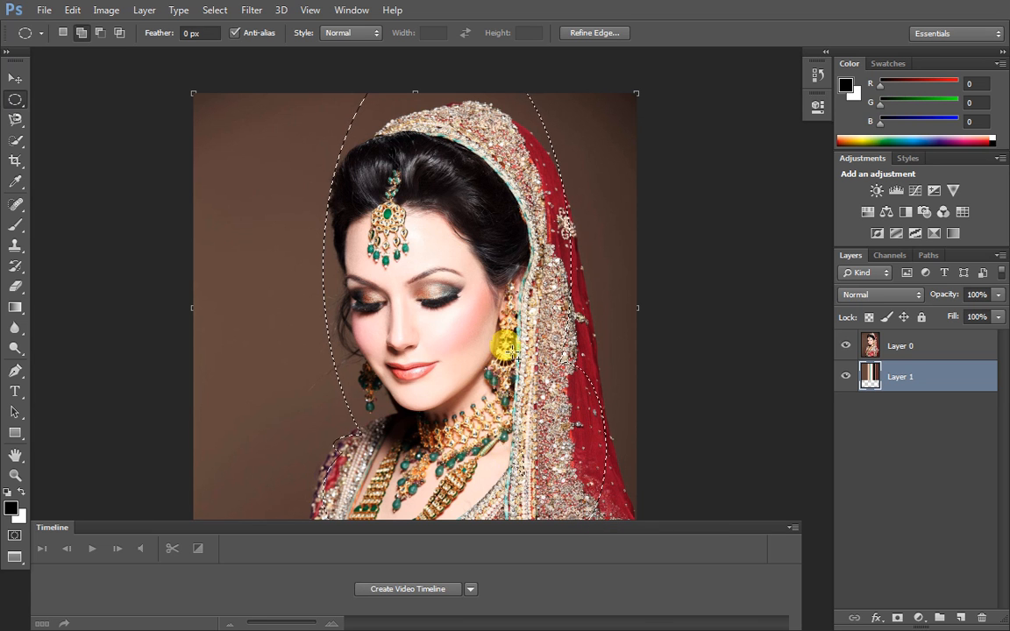
{"action": "left_click_drag", "start_coordinate": [517, 320], "coordinate": [636, 554]}
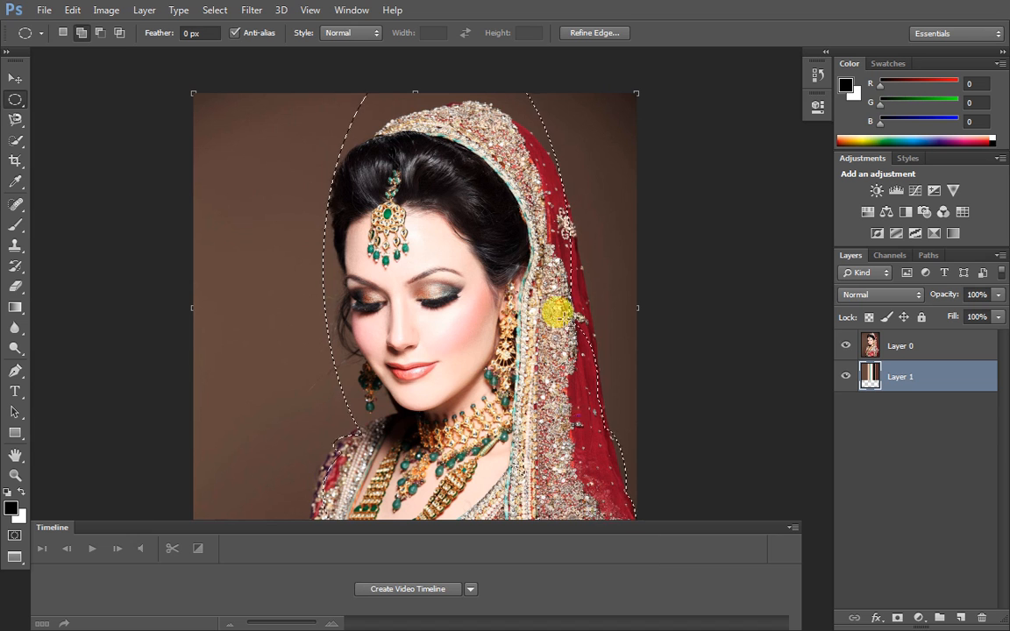
{"action": "left_click_drag", "start_coordinate": [551, 248], "coordinate": [584, 371]}
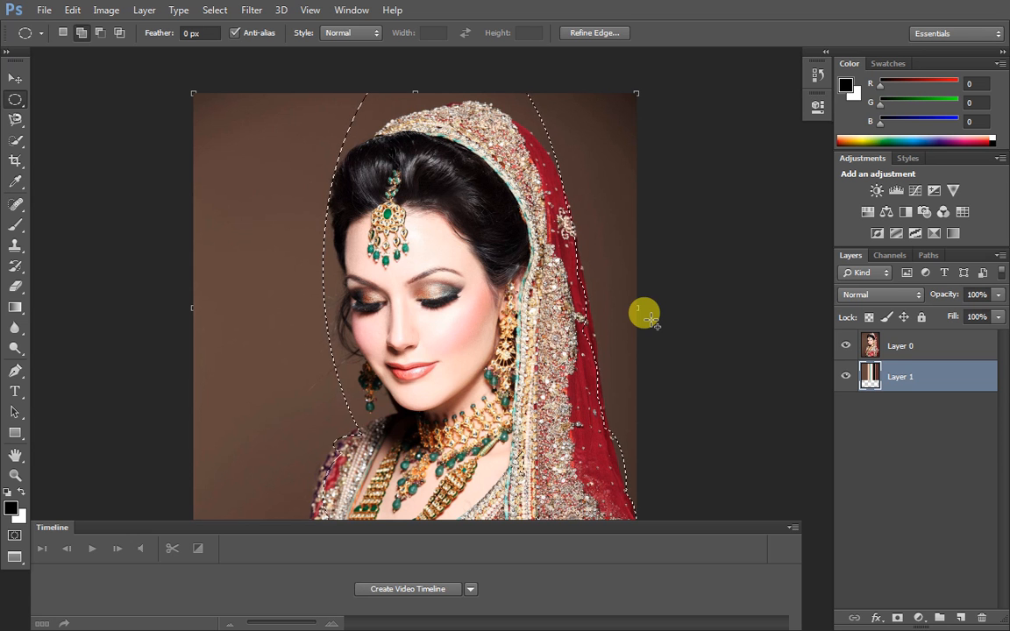
Copy the selected portrait area of Layer 0 to a new layer and hide Layer 0
{"action": "left_click", "coordinate": [909, 348]}
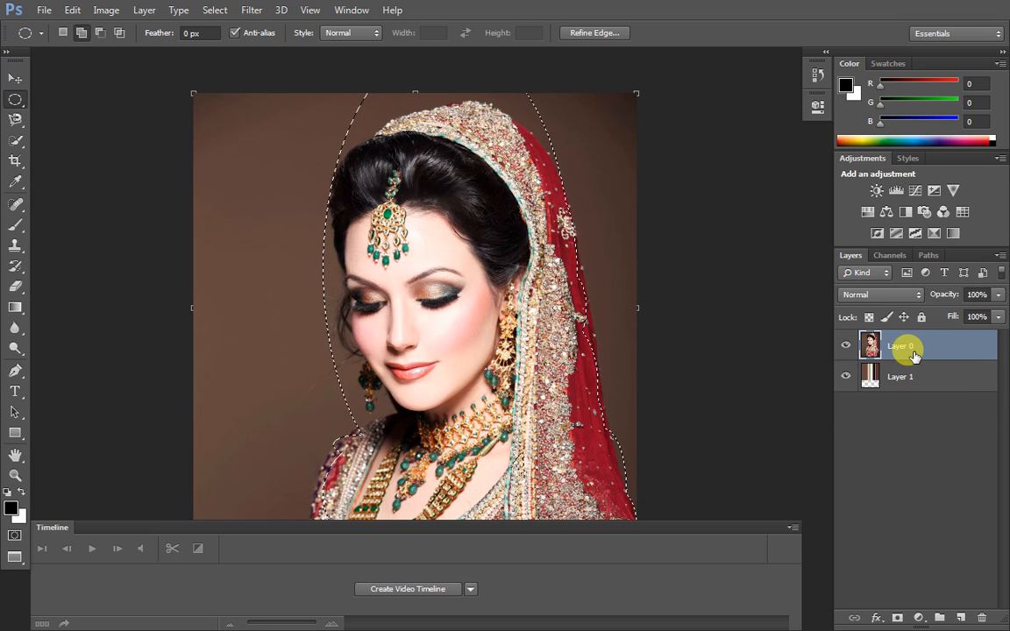
{"action": "key", "text": "ctrl+j"}
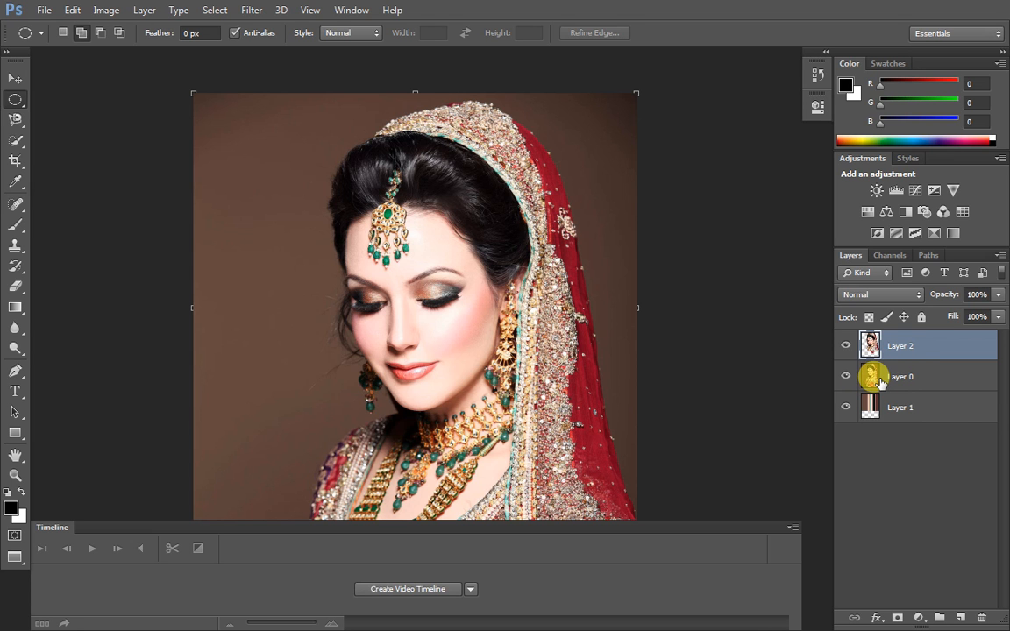
{"action": "left_click", "coordinate": [887, 379]}
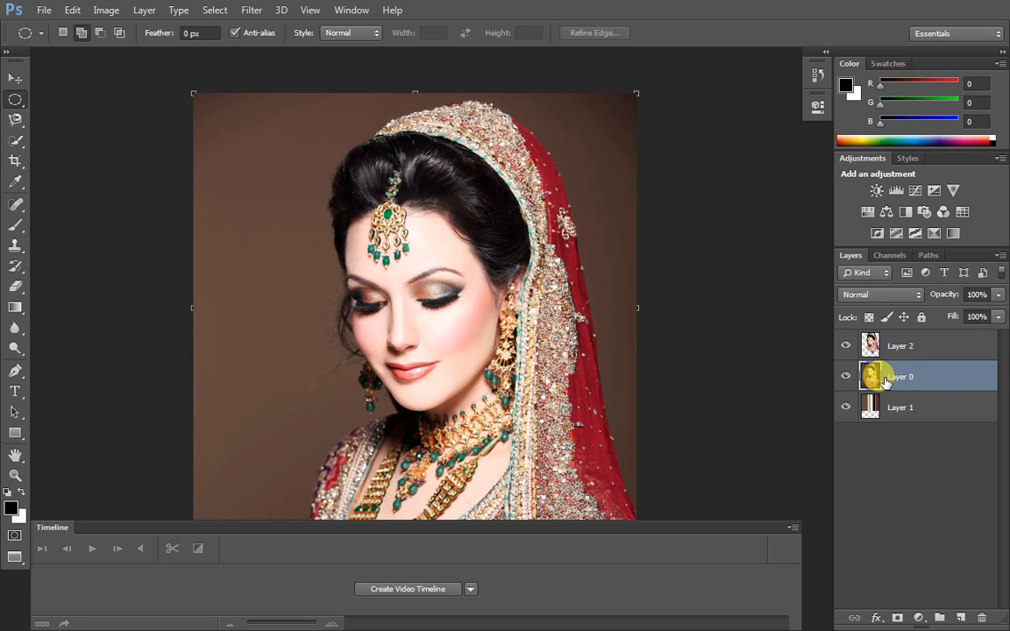
{"action": "left_click", "coordinate": [845, 376]}
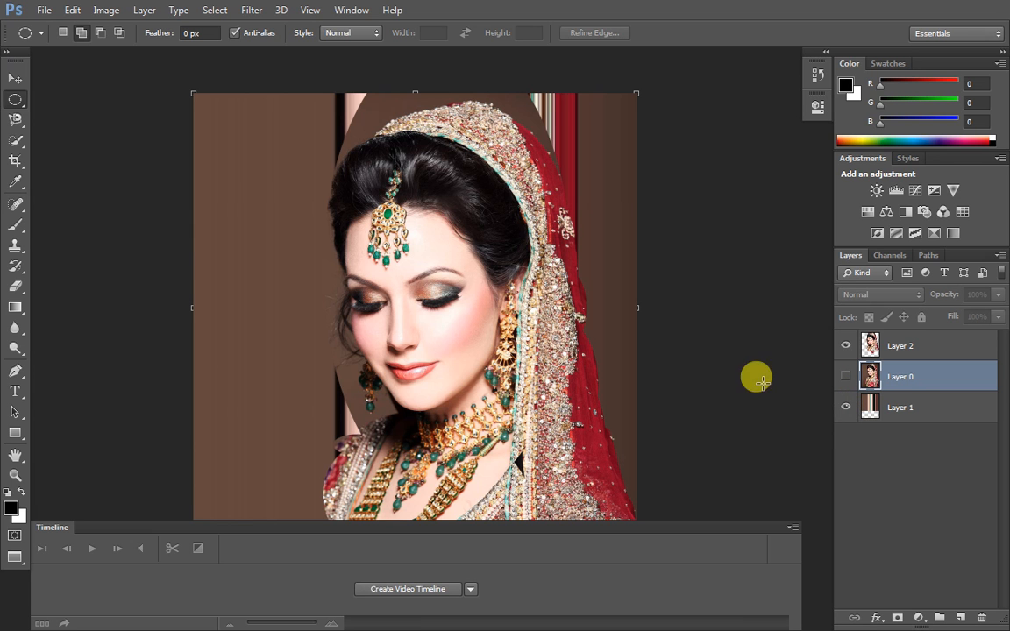
Using the Move Tool, shift the hidden Layer 0 and move the cutout portrait layer up and left over the stripes
{"action": "left_click", "coordinate": [15, 80]}
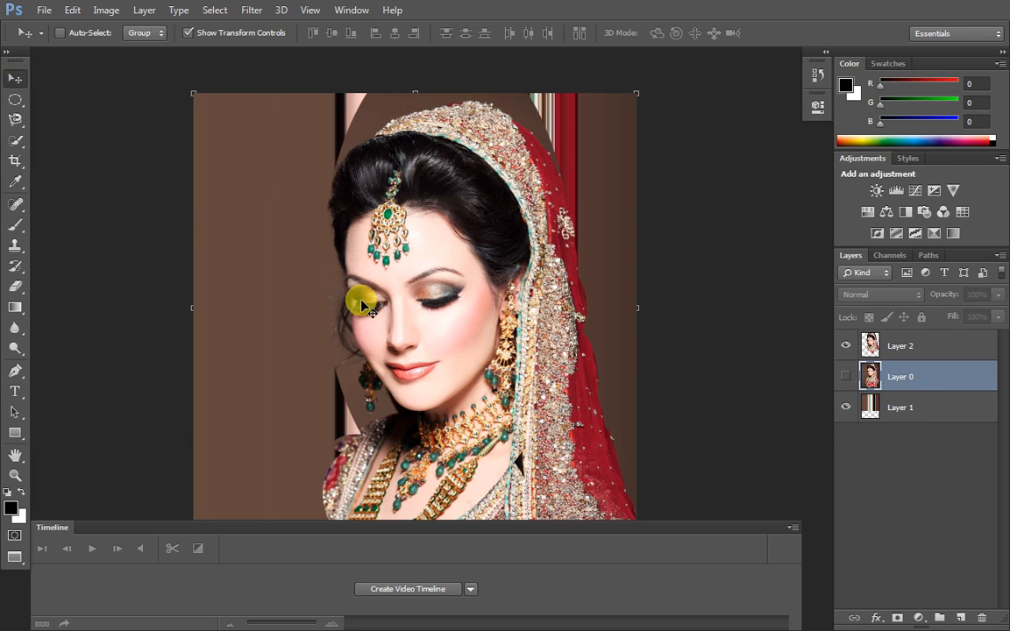
{"action": "left_click_drag", "start_coordinate": [355, 299], "coordinate": [298, 300]}
{"action": "left_click_drag", "start_coordinate": [450, 339], "coordinate": [343, 430]}
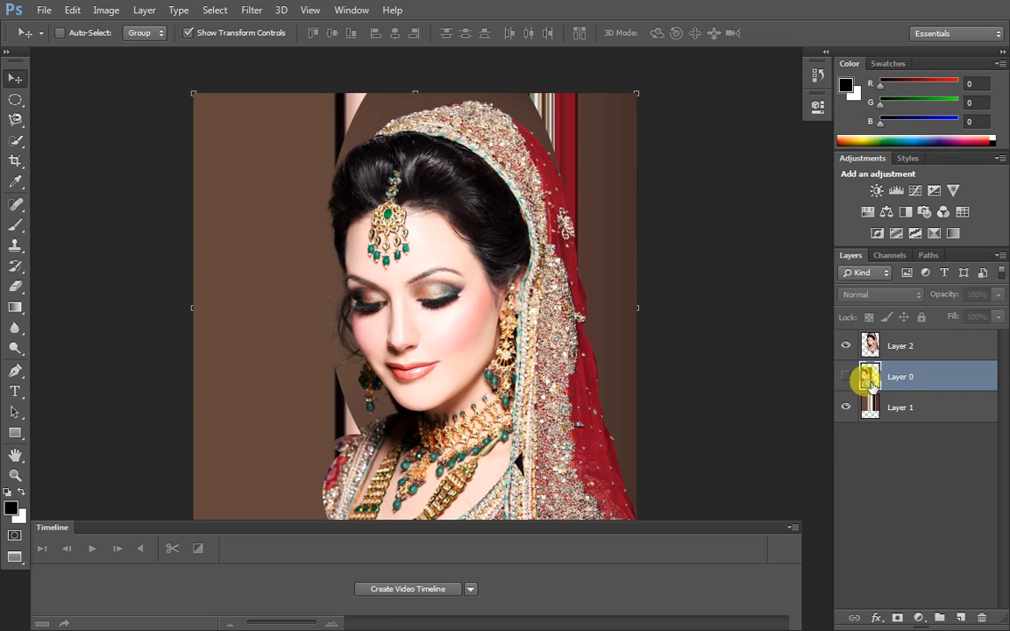
{"action": "left_click", "coordinate": [870, 346]}
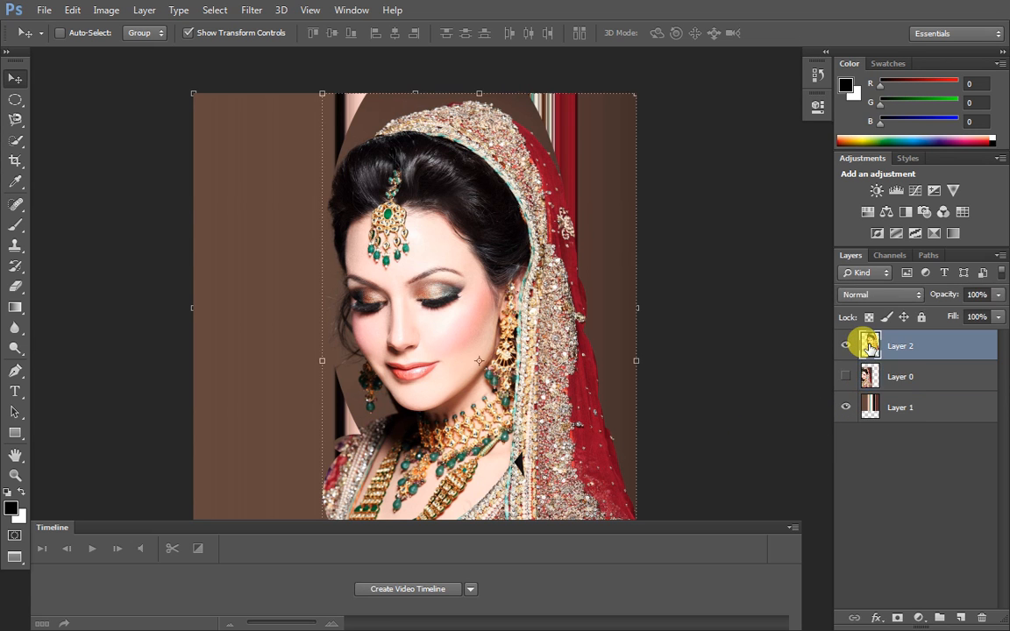
{"action": "left_click_drag", "start_coordinate": [500, 249], "coordinate": [359, 254]}
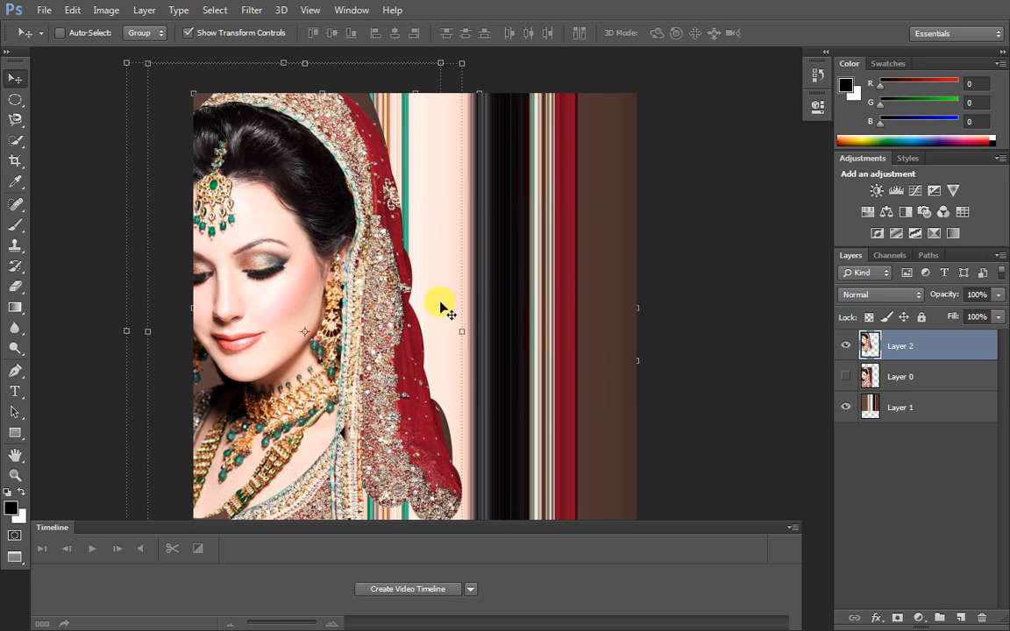
{"action": "left_click_drag", "start_coordinate": [372, 286], "coordinate": [355, 293]}
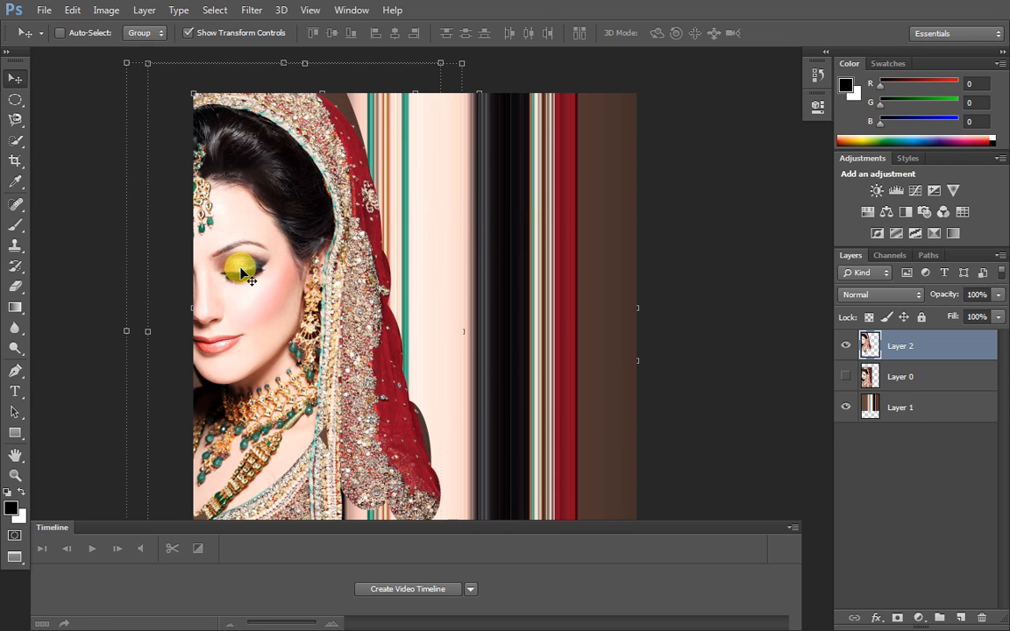
Delete the cutout and stripe layers, and show Layer 0 repositioned over the canvas
{"action": "key", "text": "Delete"}
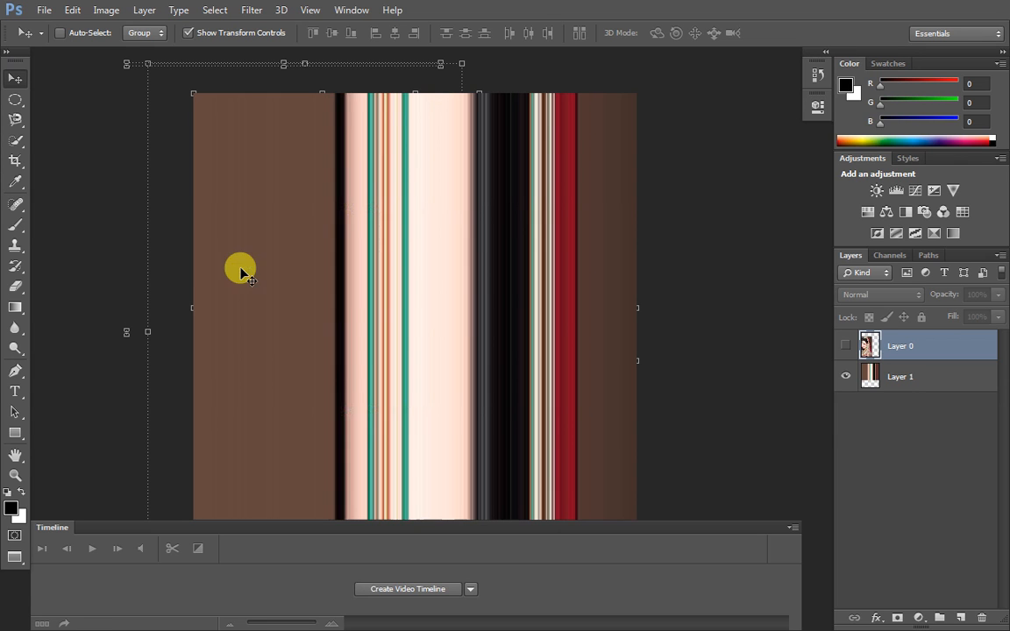
{"action": "left_click", "coordinate": [882, 374]}
{"action": "key", "text": "Delete"}
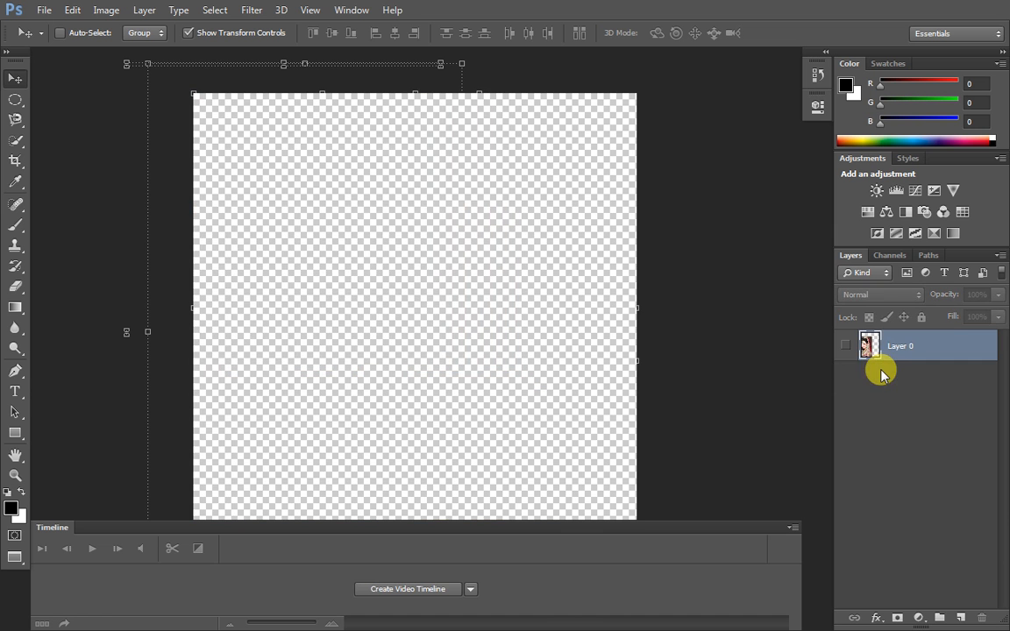
{"action": "left_click", "coordinate": [845, 346]}
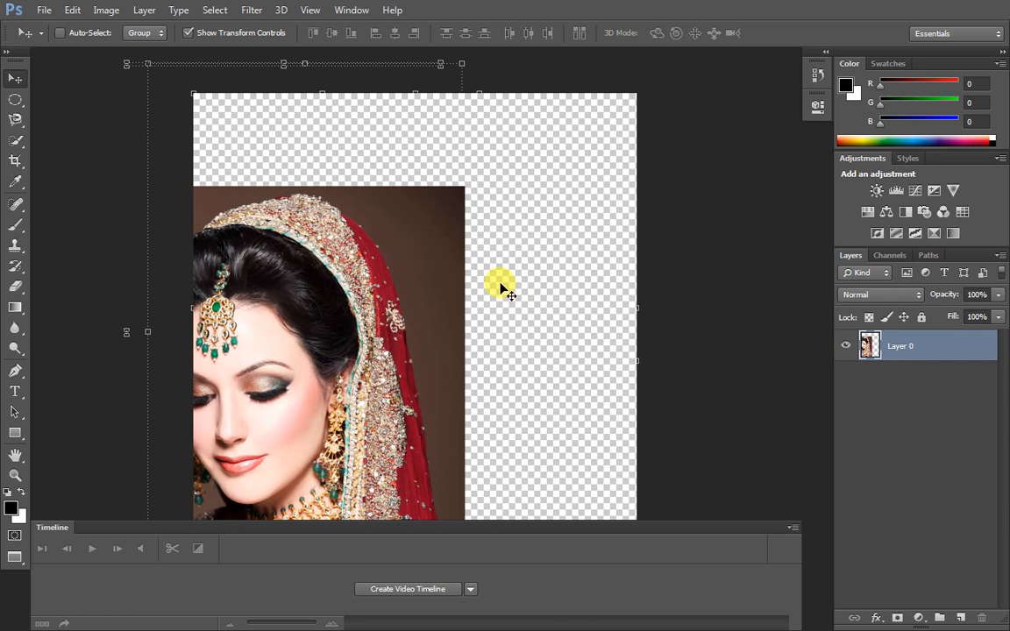
{"action": "left_click_drag", "start_coordinate": [412, 290], "coordinate": [592, 173]}
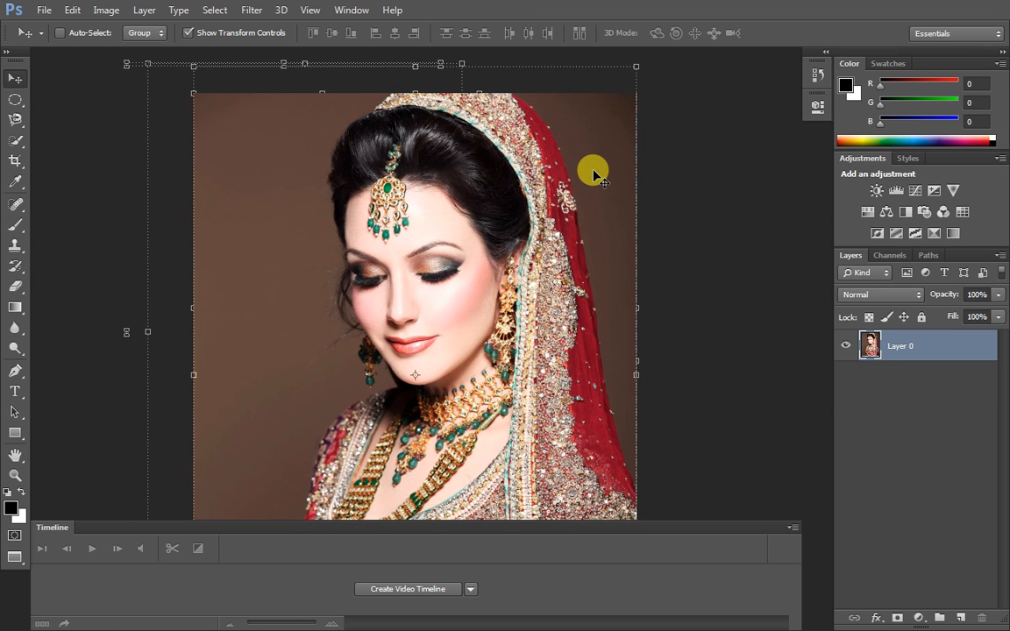
Undo the layer deletions, moves, cutout copy and selection additions back to the first elliptical selection, and show Layer 0 again
{"action": "key", "text": "ctrl+z"}
{"action": "key", "text": "ctrl+z"}
{"action": "left_click", "coordinate": [597, 172]}
{"action": "key", "text": "ctrl+alt+z"}
{"action": "key", "text": "ctrl+alt+z"}
{"action": "key", "text": "ctrl+alt+z"}
{"action": "key", "text": "ctrl+alt+z"}
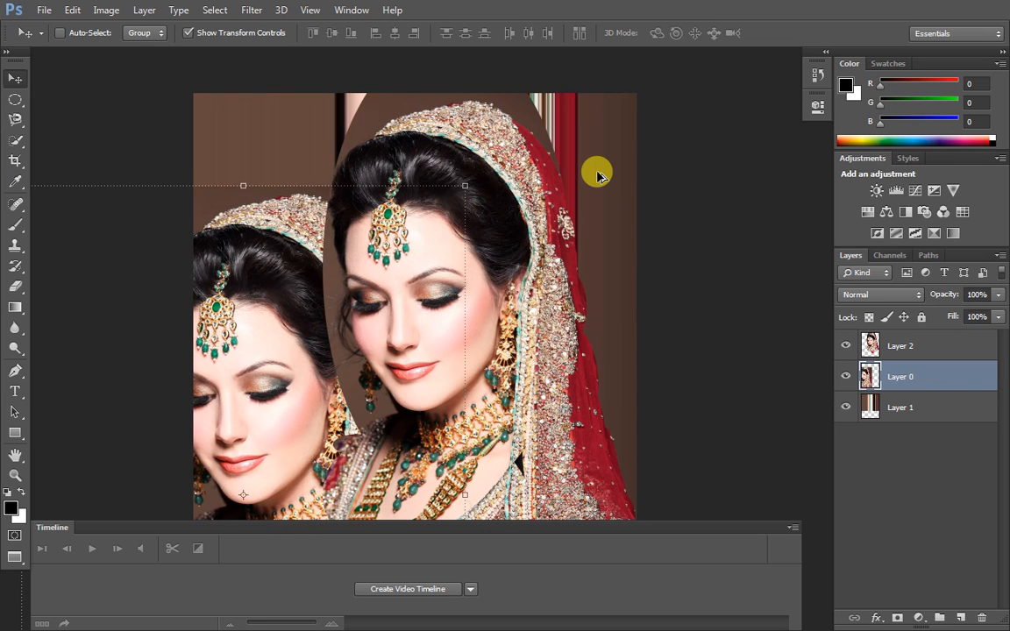
{"action": "key", "text": "ctrl+alt+z"}
{"action": "key", "text": "ctrl+alt+z"}
{"action": "key", "text": "ctrl+alt+z"}
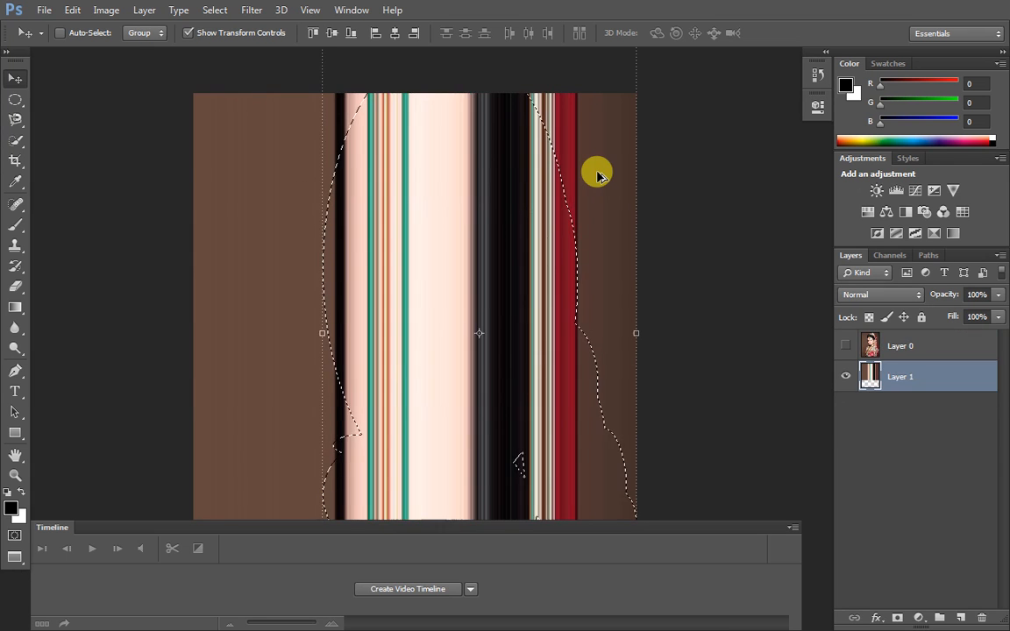
{"action": "key", "text": "ctrl+alt+z"}
{"action": "key", "text": "ctrl+alt+z"}
{"action": "key", "text": "ctrl+alt+z"}
{"action": "key", "text": "ctrl+alt+z"}
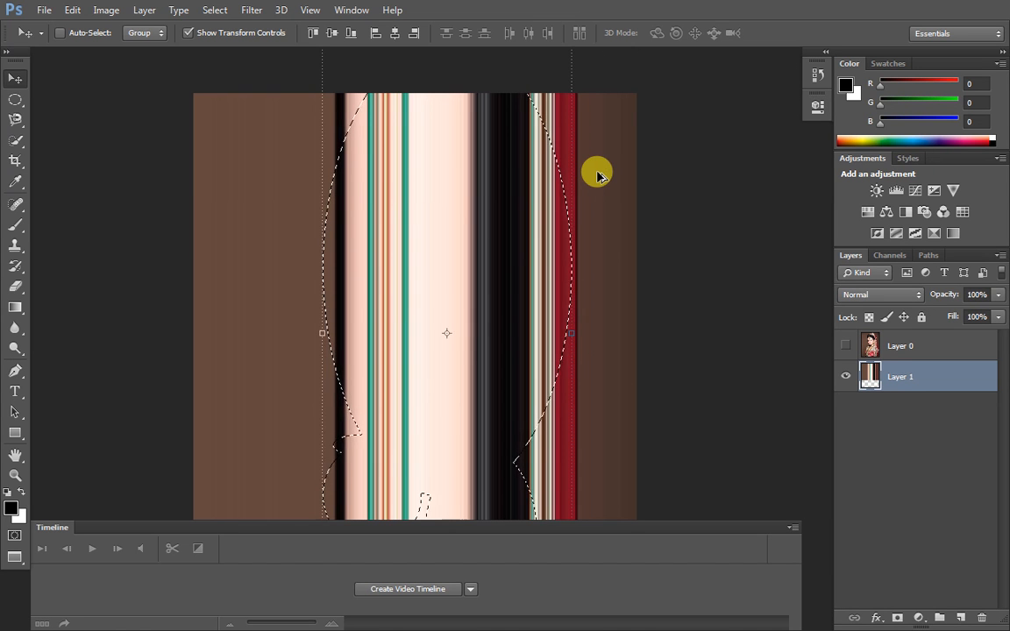
{"action": "key", "text": "ctrl+alt+z"}
{"action": "left_click", "coordinate": [846, 377]}
{"action": "left_click", "coordinate": [846, 377]}
{"action": "left_click", "coordinate": [845, 346]}
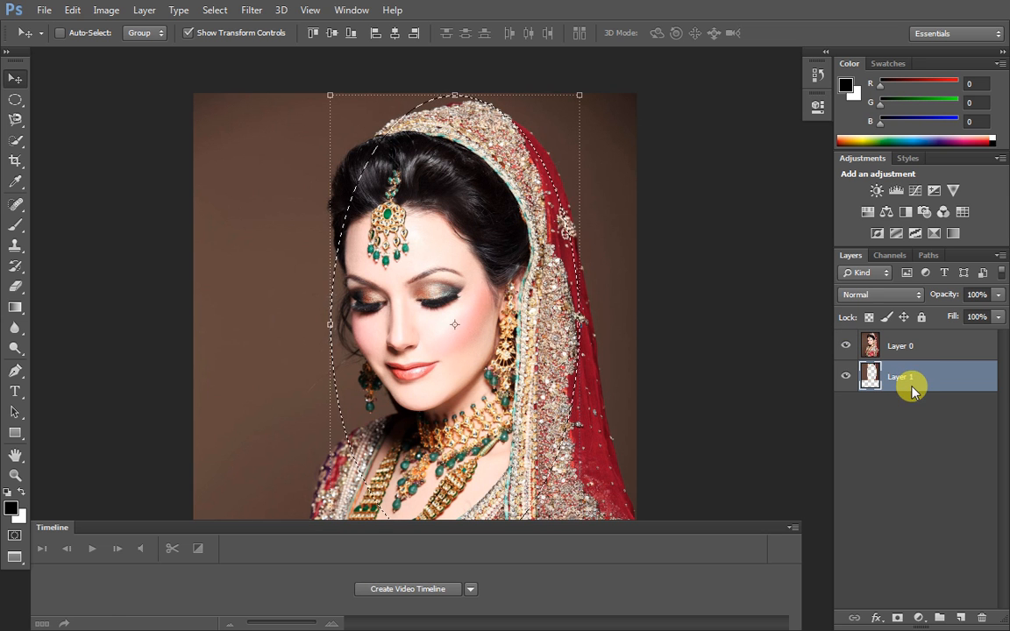
Clear the elliptical selection and delete the stripe layer, Layer 1
{"action": "key", "text": "ctrl+d"}
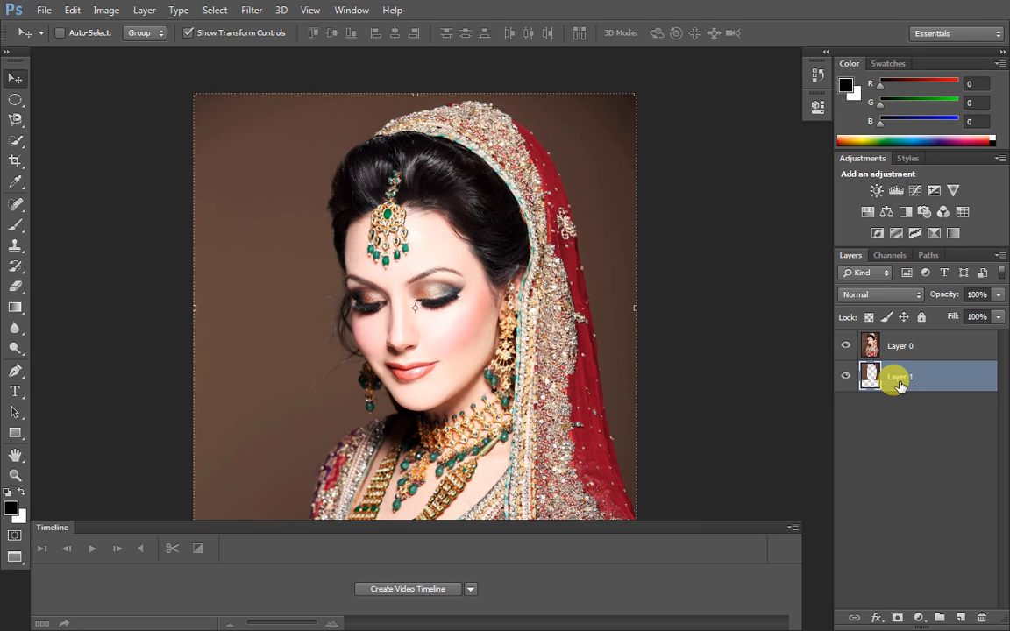
{"action": "left_click", "coordinate": [981, 618]}
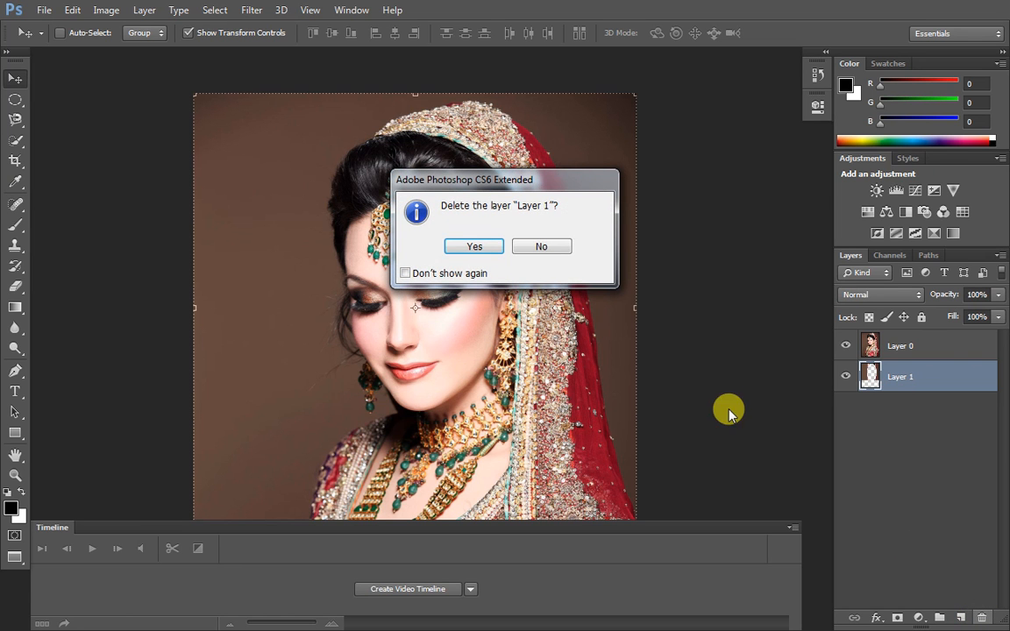
{"action": "left_click", "coordinate": [484, 248]}
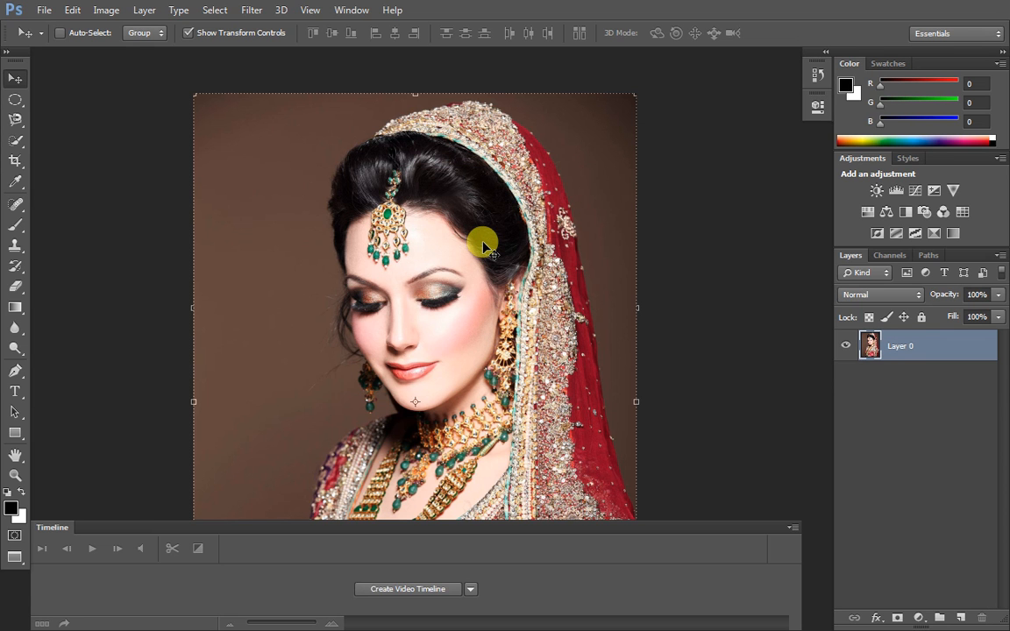
Select a single pixel column through the bride's cheek with the Single Column Marquee Tool and copy it to a new layer
{"action": "left_click", "coordinate": [20, 103]}
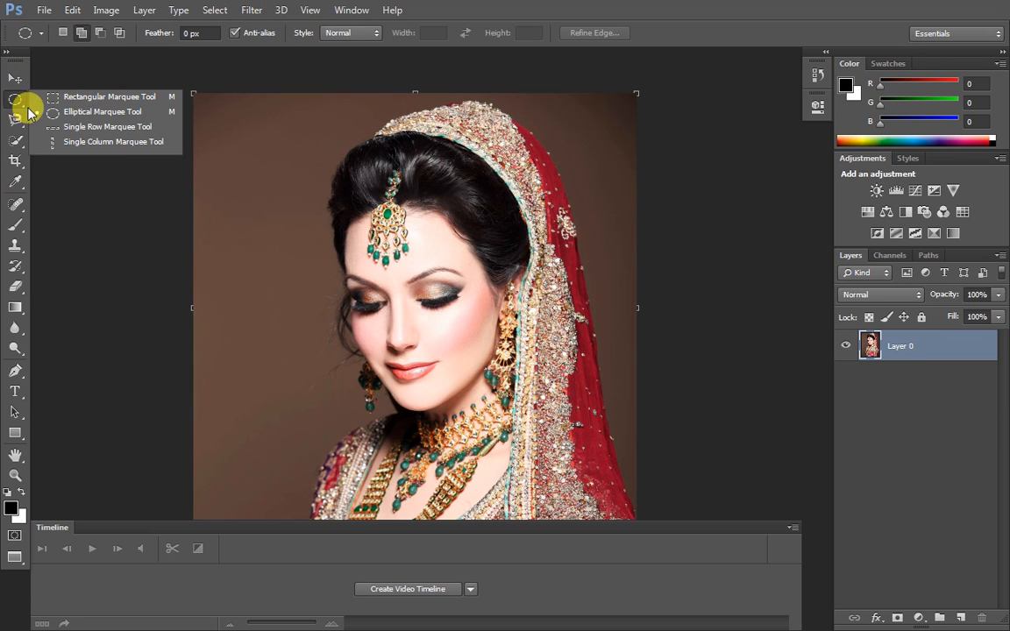
{"action": "left_click", "coordinate": [72, 127]}
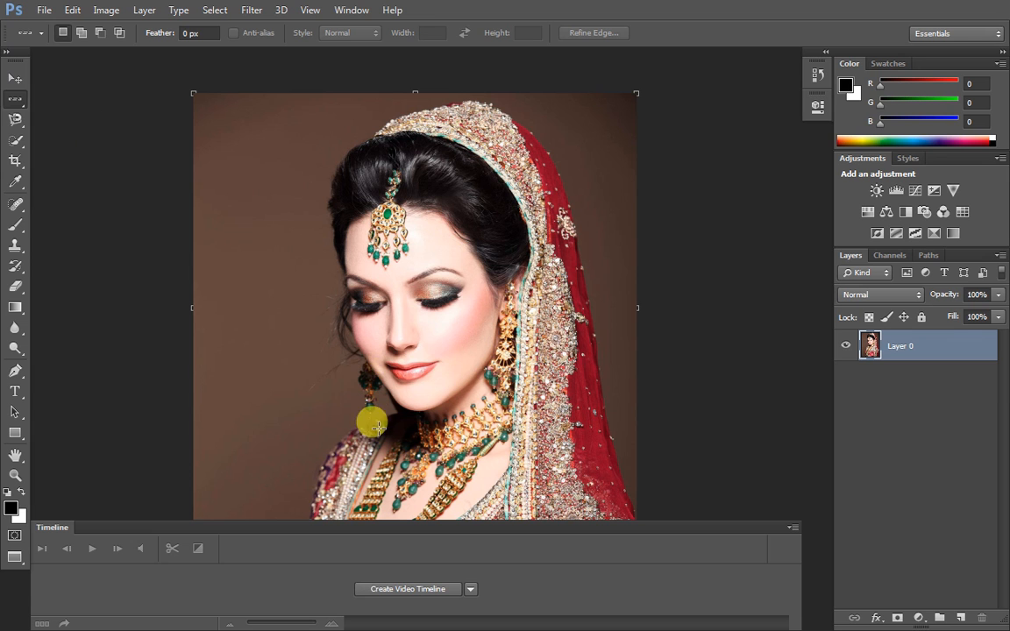
{"action": "left_click", "coordinate": [13, 103]}
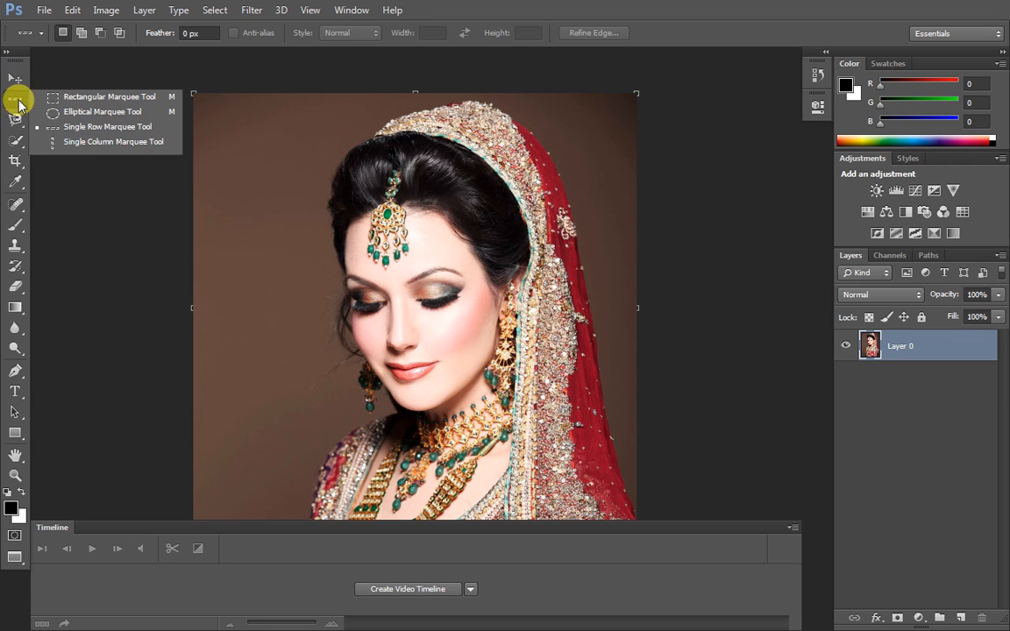
{"action": "left_click", "coordinate": [75, 140]}
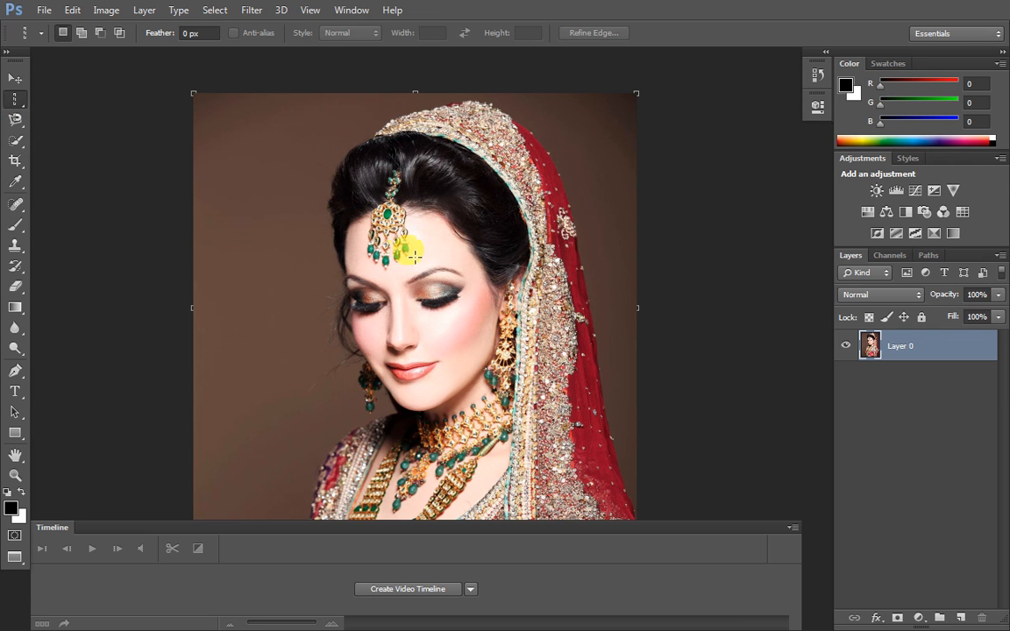
{"action": "left_click", "coordinate": [480, 323]}
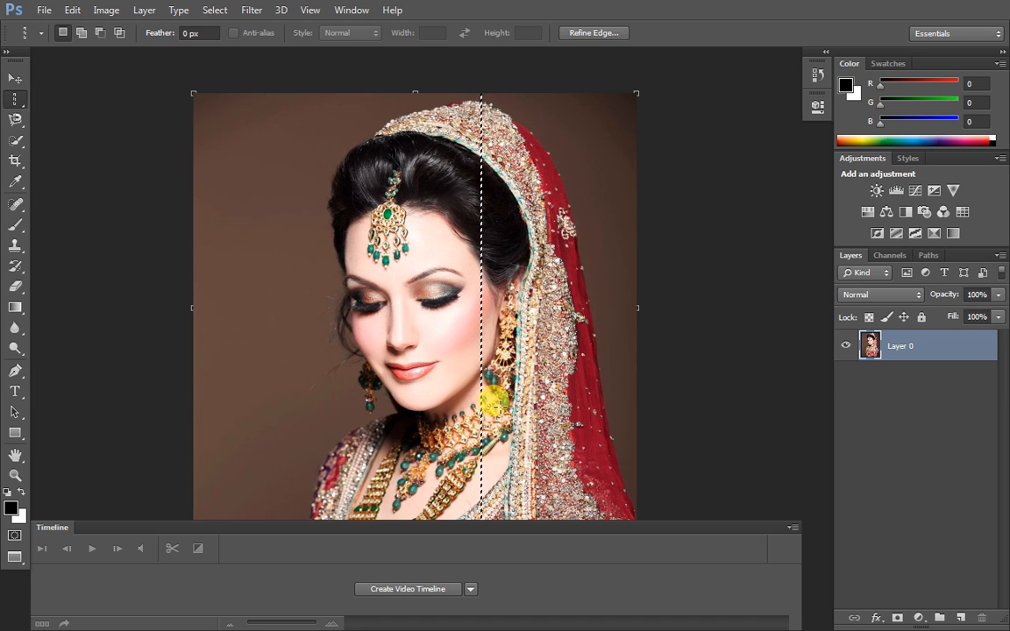
{"action": "key", "text": "ctrl+j"}
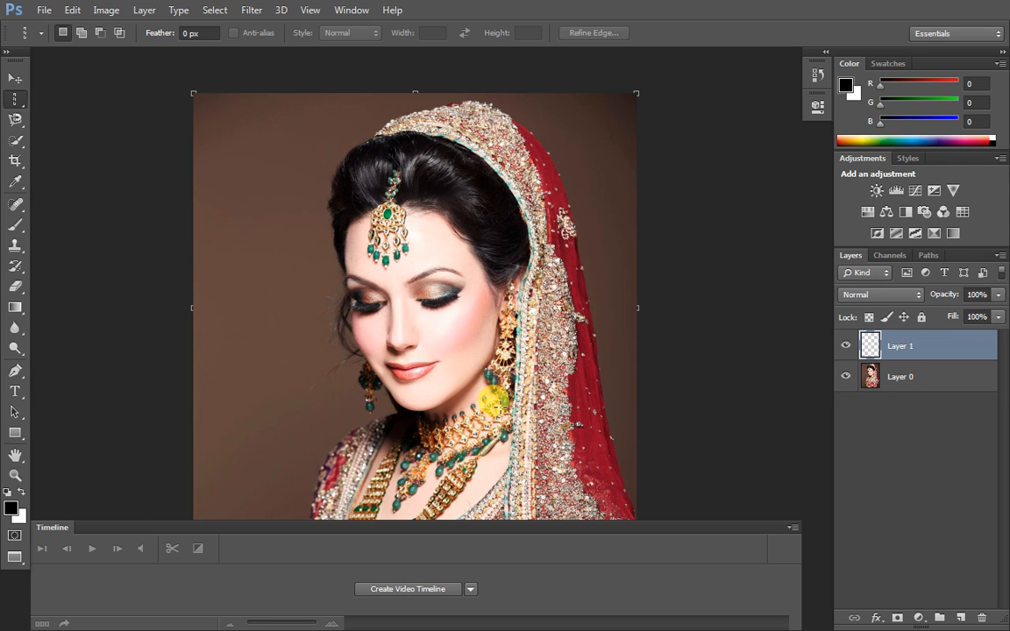
Hide Layer 0 and stretch the copied pixel column horizontally to both canvas edges, filling the canvas with stripes
{"action": "left_click", "coordinate": [845, 377]}
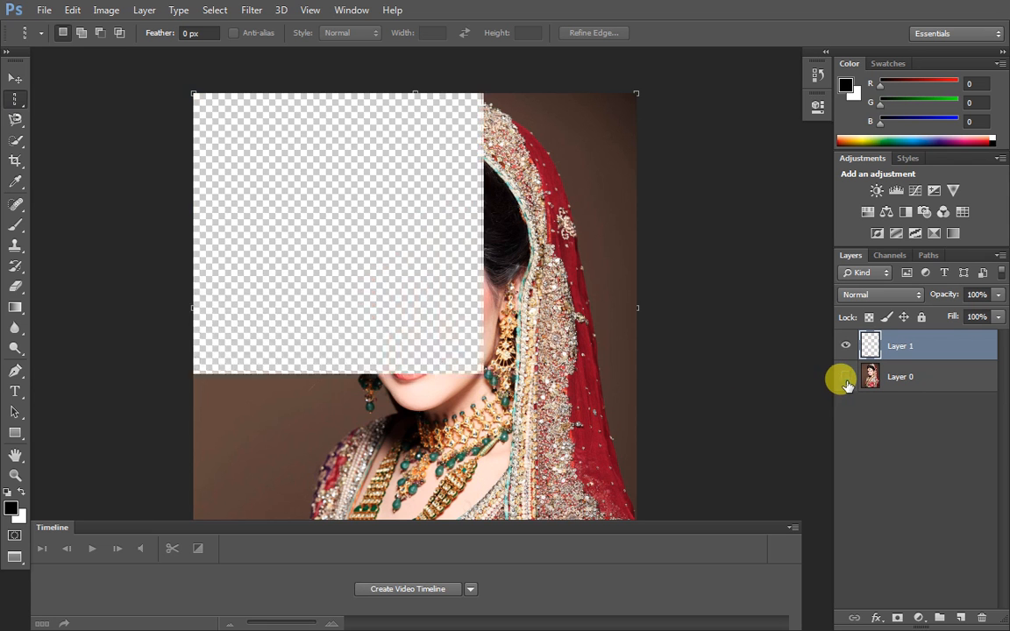
{"action": "left_click", "coordinate": [15, 78]}
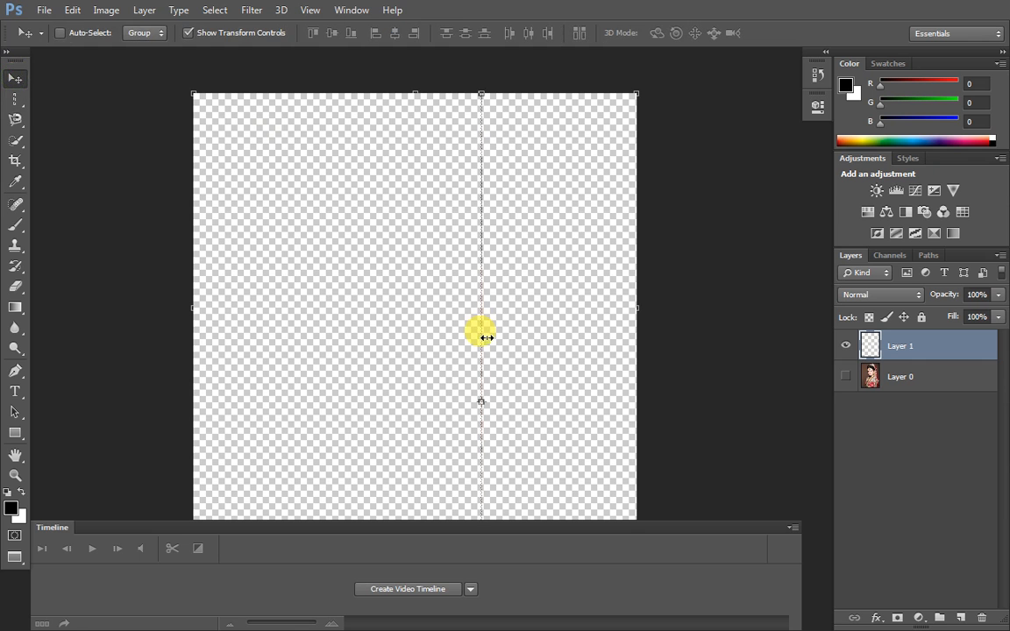
{"action": "left_click_drag", "start_coordinate": [473, 397], "coordinate": [179, 384]}
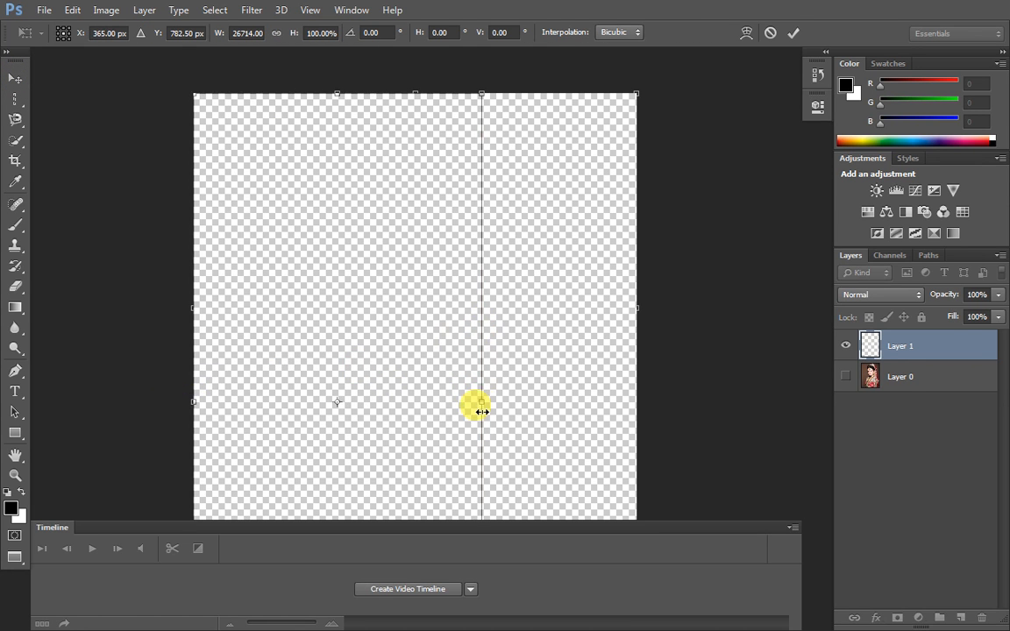
{"action": "left_click_drag", "start_coordinate": [481, 411], "coordinate": [636, 390]}
{"action": "left_click", "coordinate": [794, 33]}
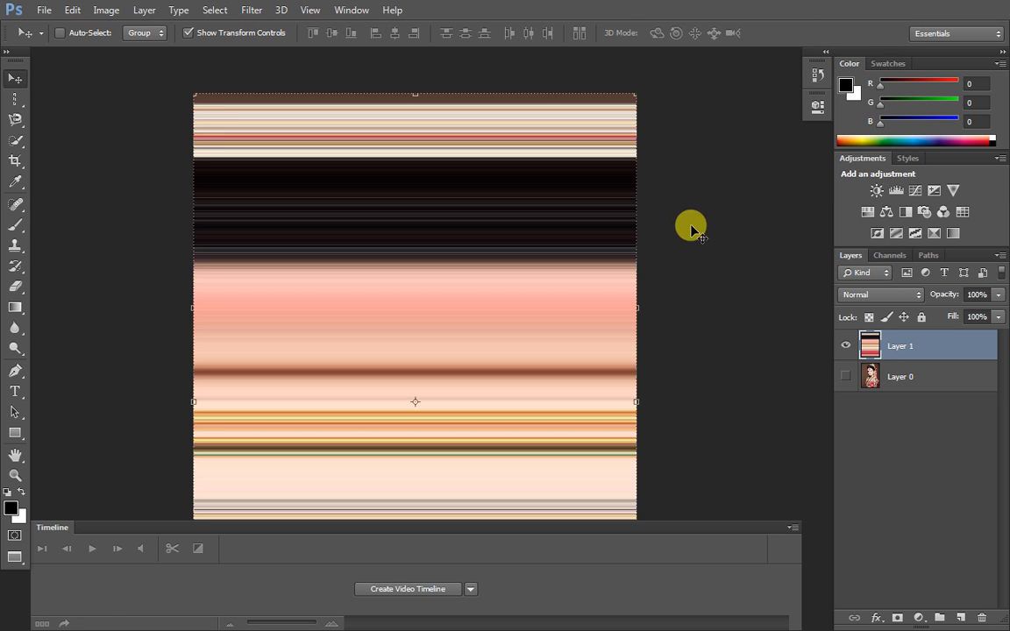
Show Layer 0 above the stripe layer and draw an elliptical selection around the bride's face
{"action": "left_click", "coordinate": [845, 376]}
{"action": "left_click_drag", "start_coordinate": [921, 386], "coordinate": [918, 344]}
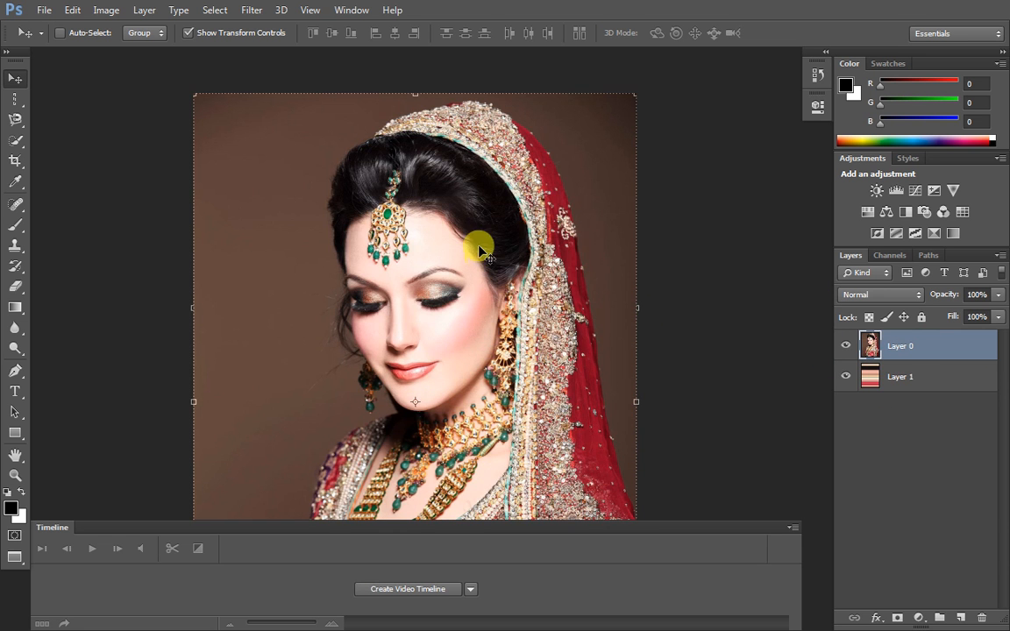
{"action": "left_click", "coordinate": [15, 99]}
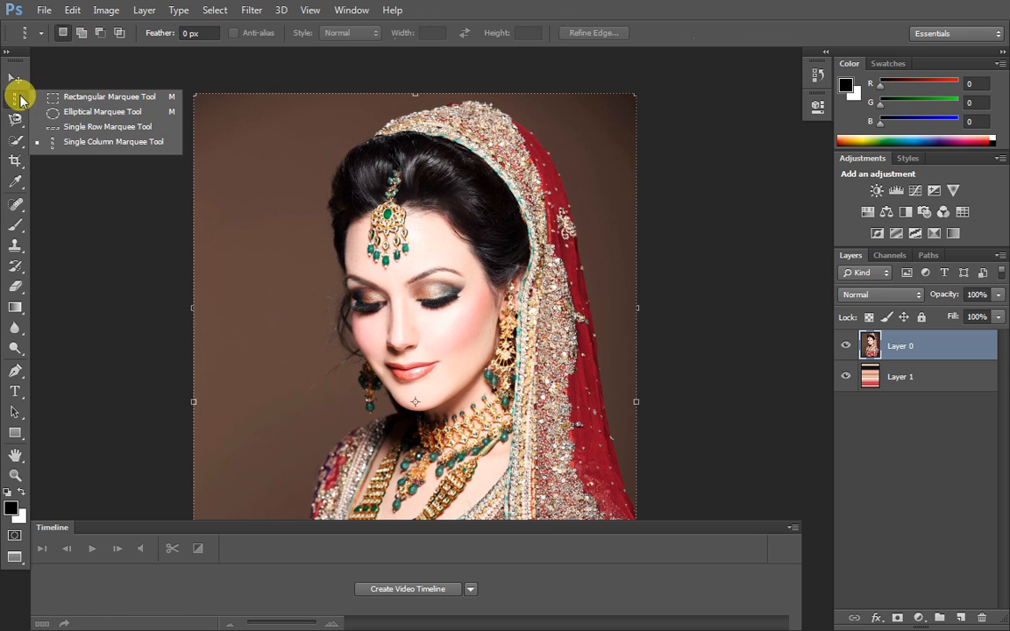
{"action": "left_click", "coordinate": [57, 113]}
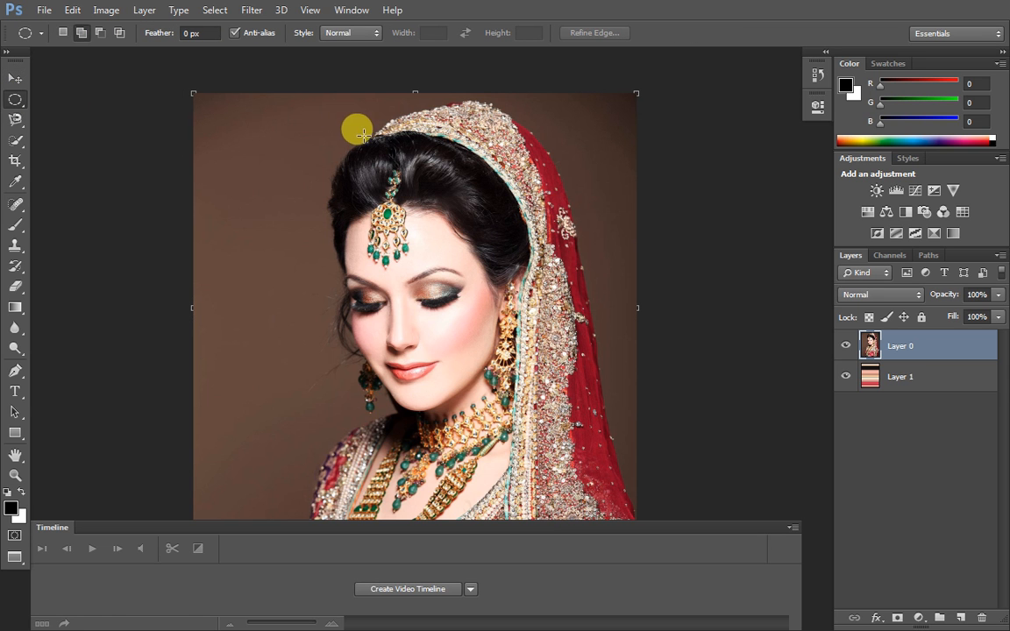
{"action": "left_click_drag", "start_coordinate": [340, 167], "coordinate": [493, 382]}
{"action": "left_click_drag", "start_coordinate": [507, 404], "coordinate": [504, 402]}
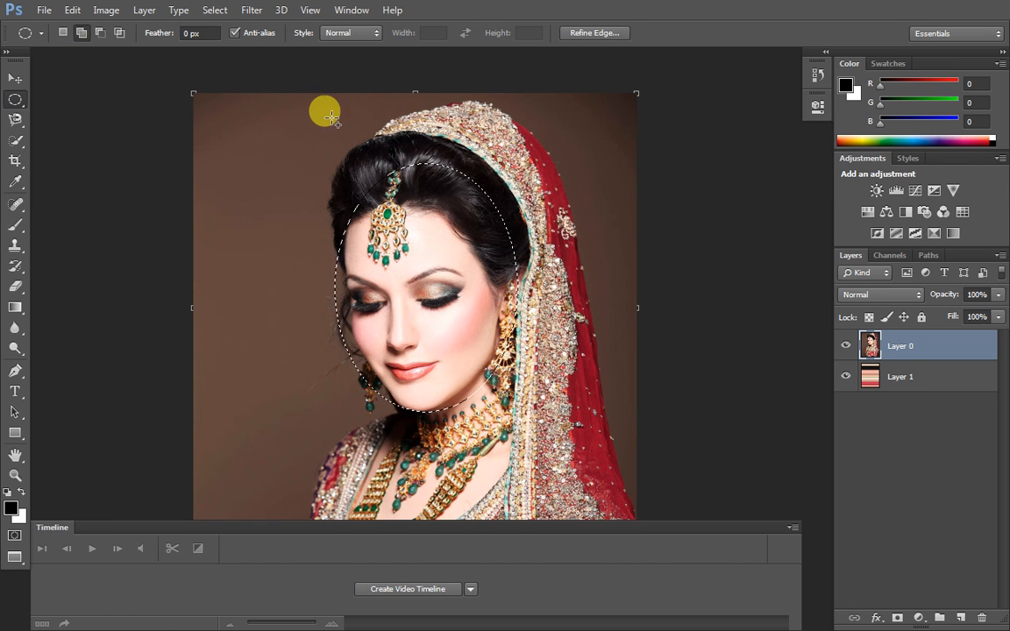
Extend the face selection with additional ellipses over the bride's hair and the upper part of her veil
{"action": "left_click_drag", "start_coordinate": [335, 161], "coordinate": [406, 267]}
{"action": "left_click_drag", "start_coordinate": [369, 140], "coordinate": [423, 165]}
{"action": "left_click_drag", "start_coordinate": [383, 130], "coordinate": [567, 306]}
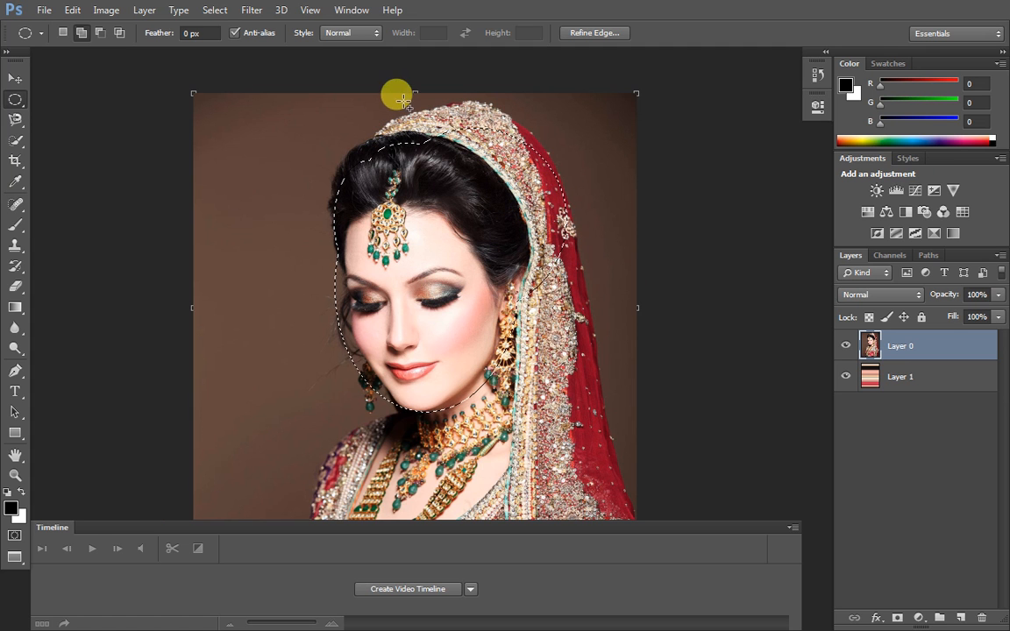
{"action": "left_click_drag", "start_coordinate": [423, 98], "coordinate": [492, 178]}
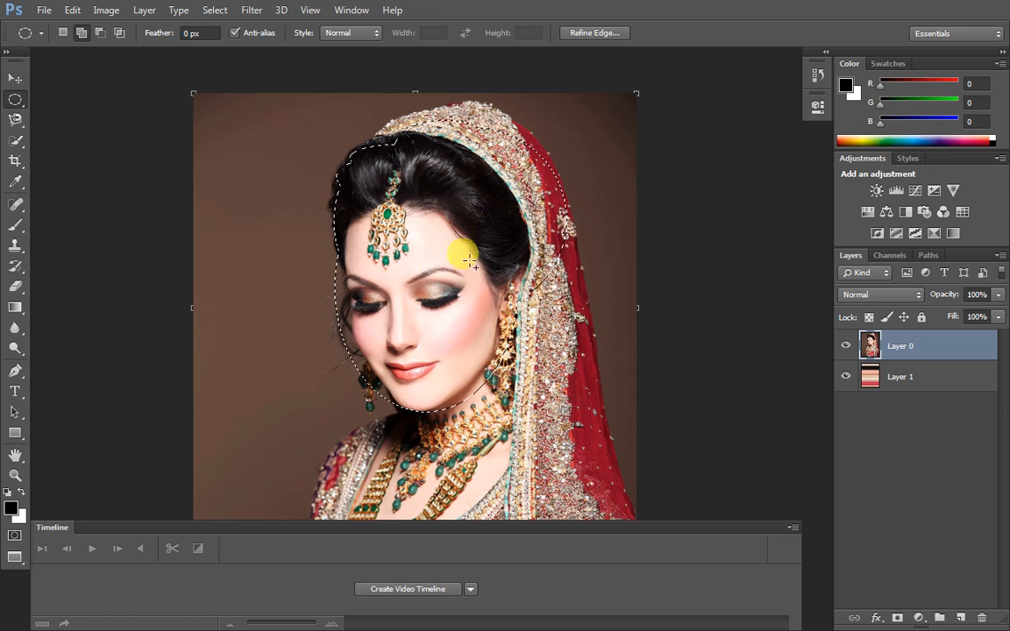
Add further elliptical areas to the selection over the lower veil, necklace, neck and shoulder
{"action": "left_click_drag", "start_coordinate": [417, 275], "coordinate": [620, 592]}
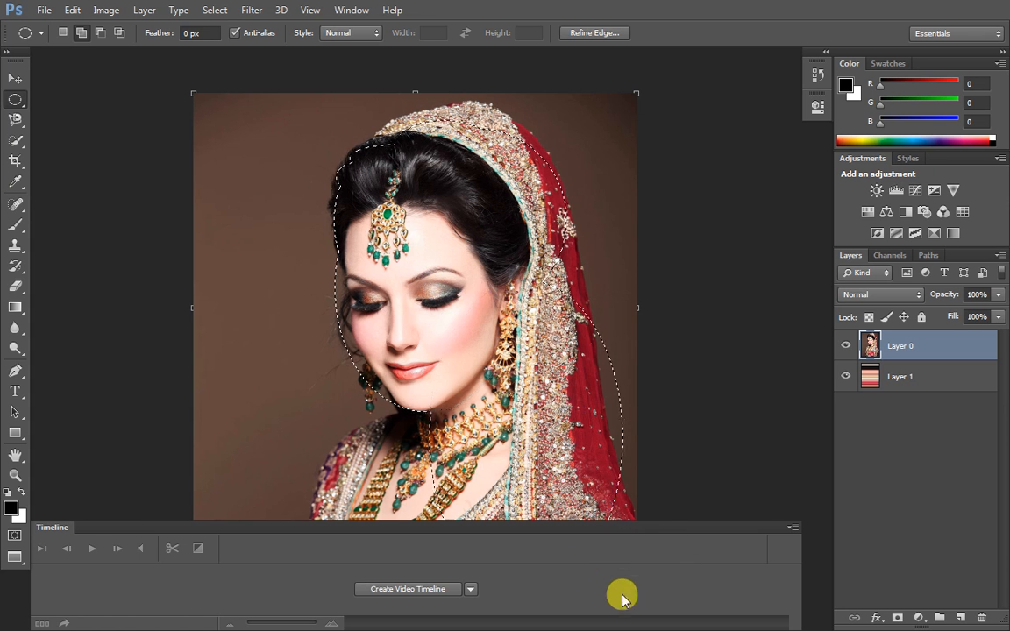
{"action": "left_click_drag", "start_coordinate": [322, 418], "coordinate": [454, 597]}
{"action": "left_click_drag", "start_coordinate": [312, 443], "coordinate": [372, 566]}
{"action": "left_click_drag", "start_coordinate": [359, 355], "coordinate": [478, 481]}
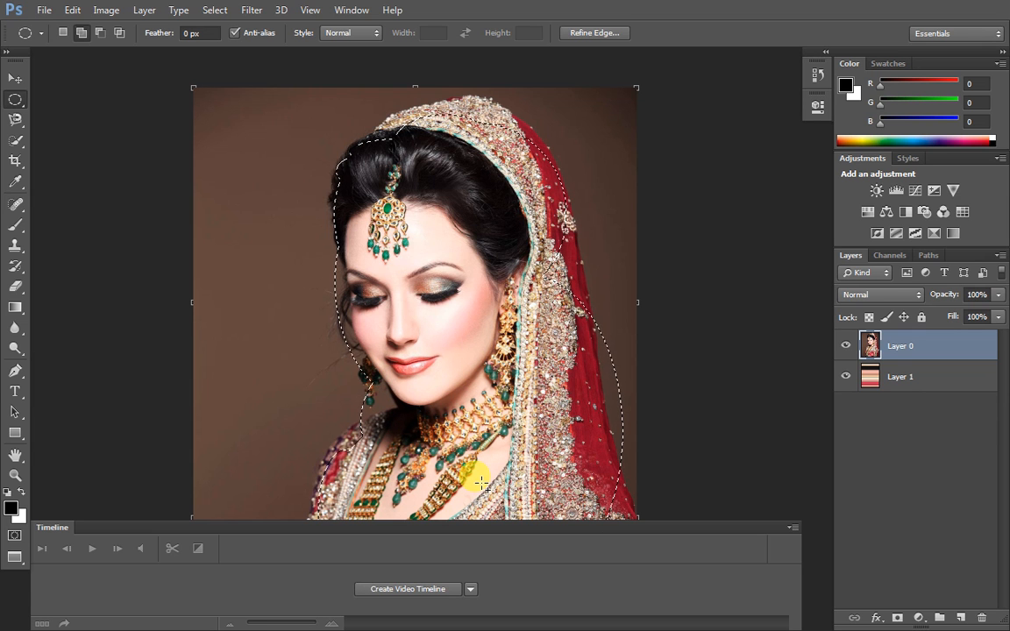
Copy the selected portrait to a new layer, hide Layer 0, and move the cutout up and right over the stripes
{"action": "left_click", "coordinate": [17, 79]}
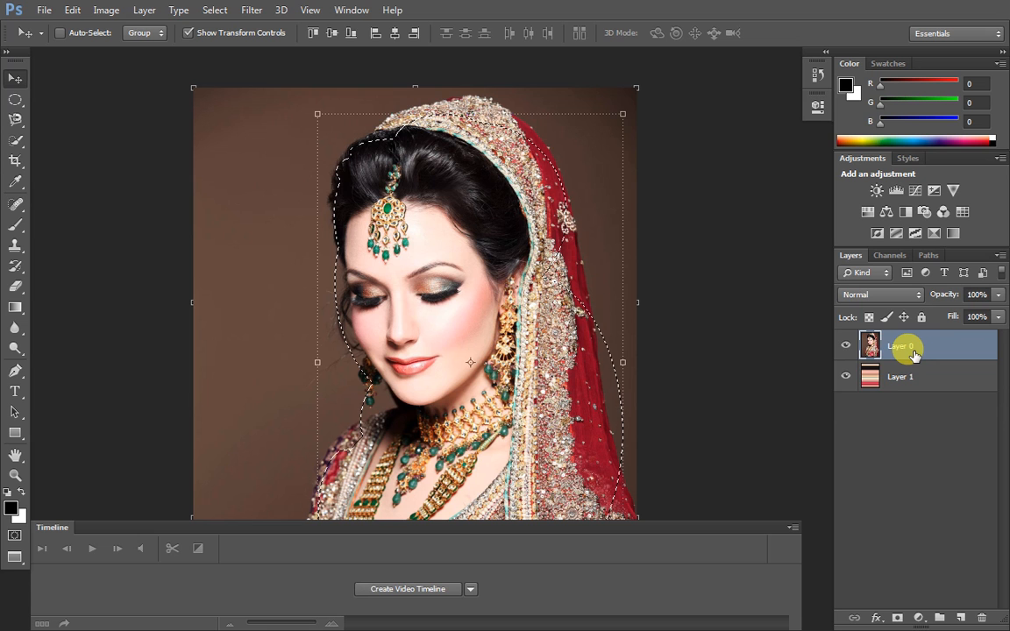
{"action": "key", "text": "ctrl+j"}
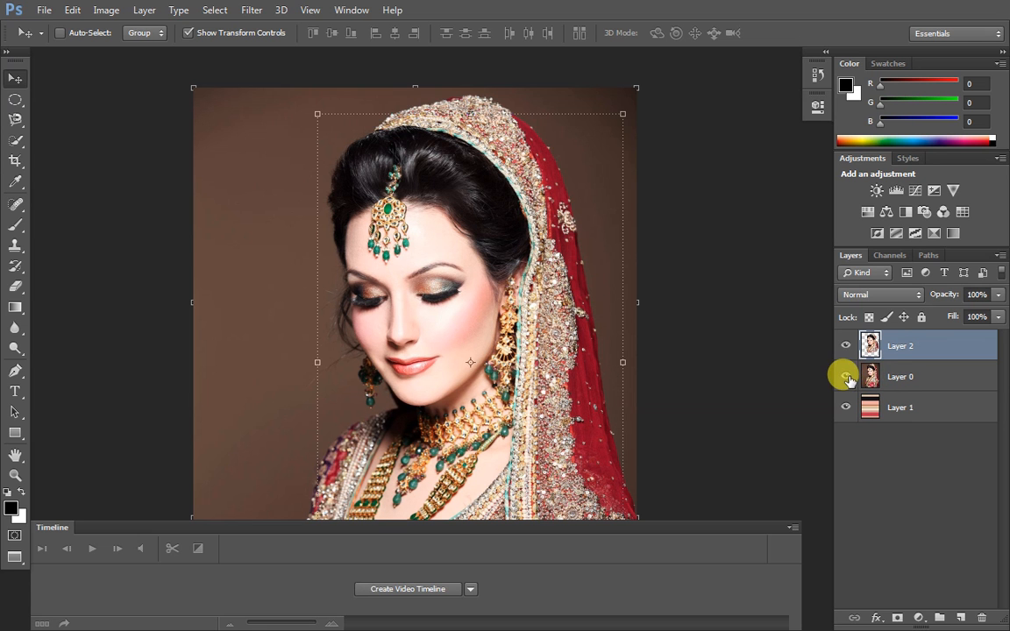
{"action": "left_click", "coordinate": [847, 377]}
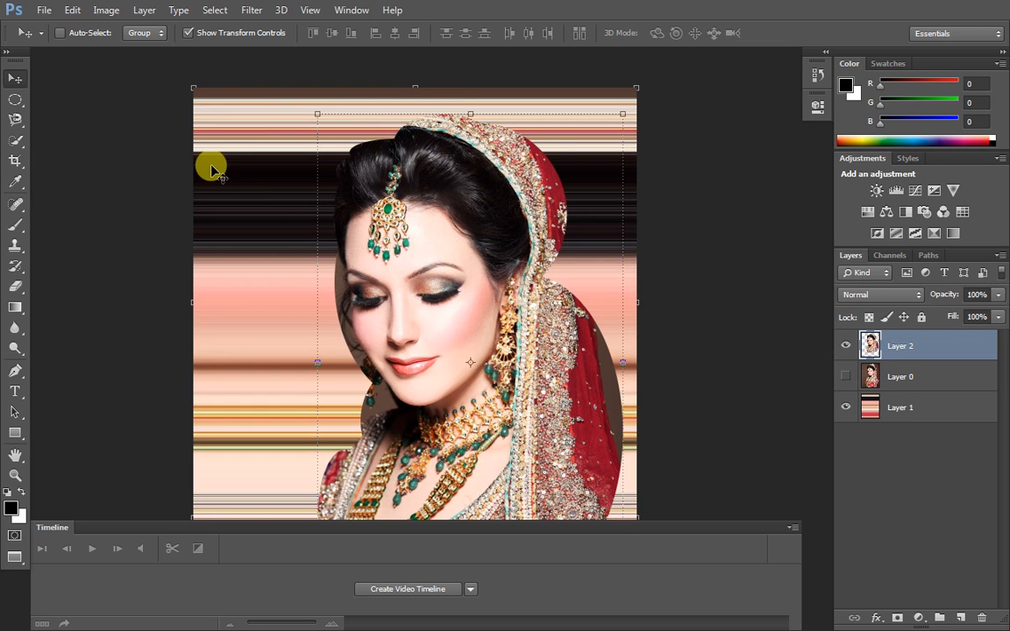
{"action": "left_click_drag", "start_coordinate": [447, 290], "coordinate": [520, 269]}
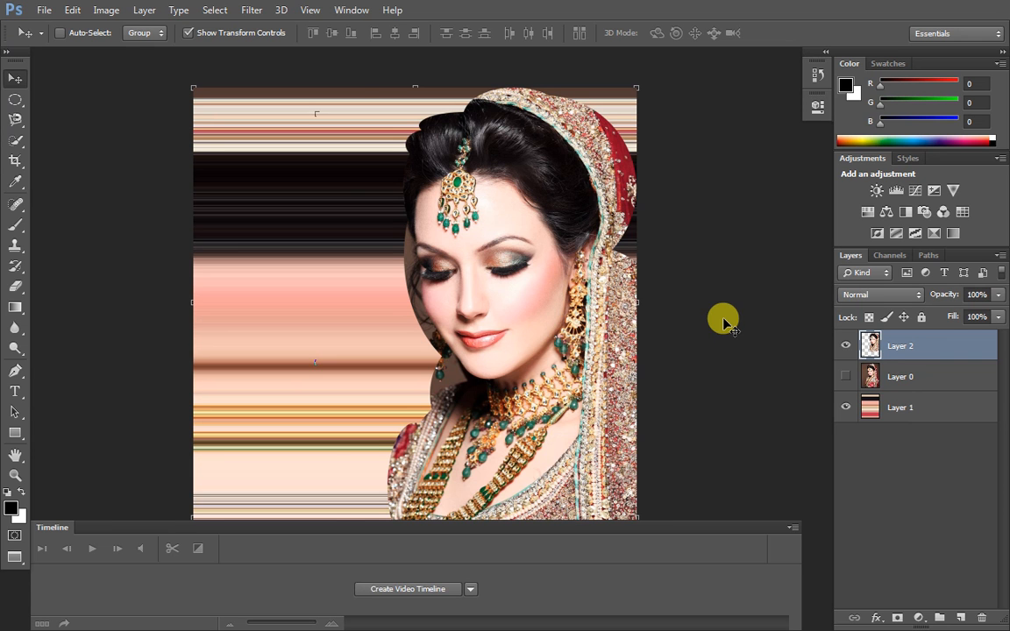
{"action": "left_click_drag", "start_coordinate": [541, 288], "coordinate": [501, 292]}
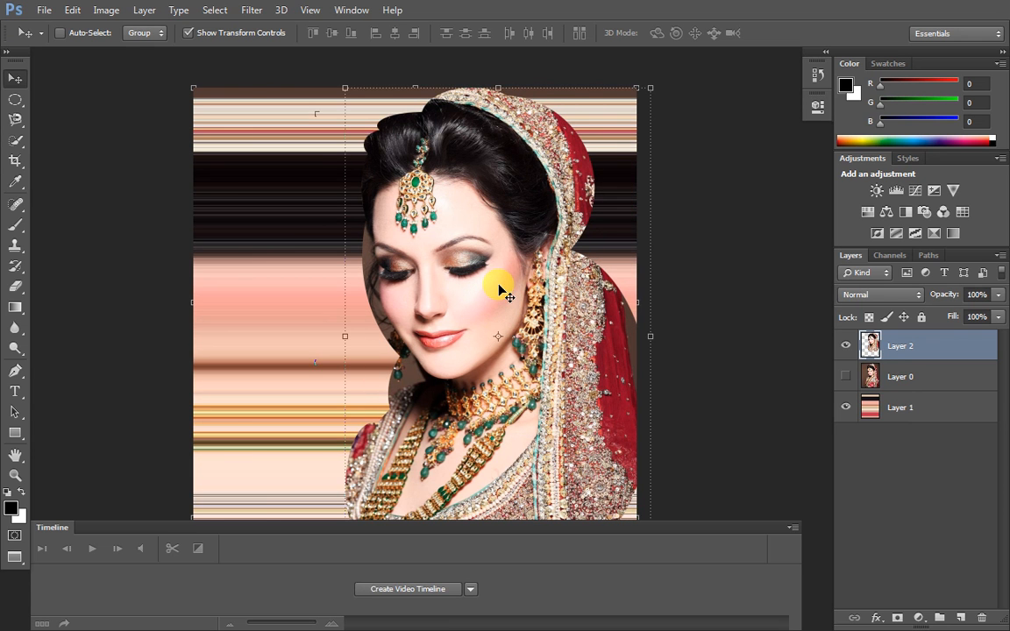
Undo the cutout layer's moves and creation, and redo them with the Elliptical Marquee Tool active in New selection mode
{"action": "left_click", "coordinate": [16, 102]}
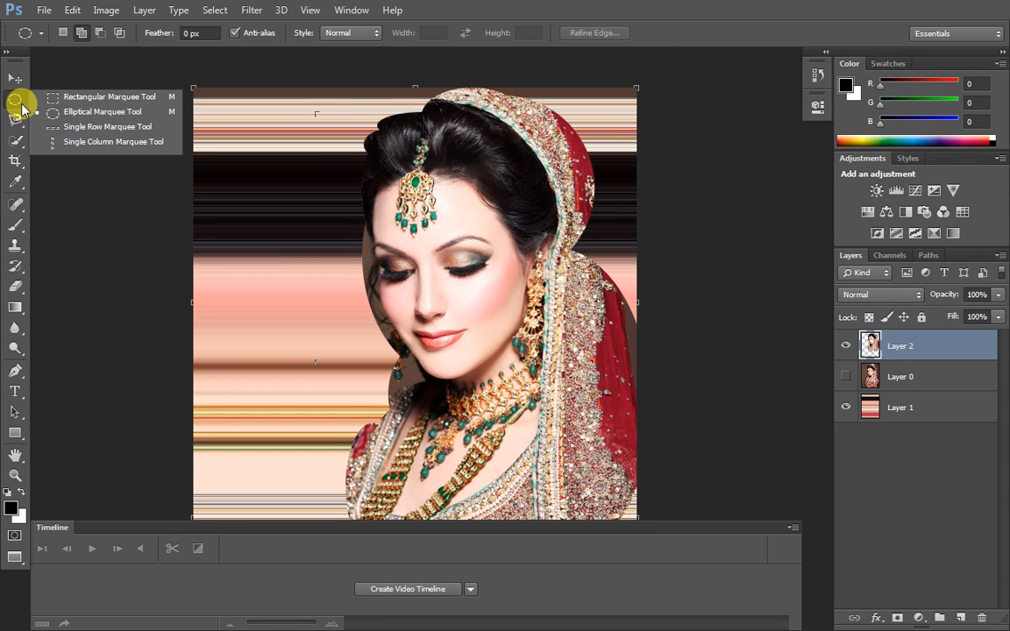
{"action": "left_click", "coordinate": [18, 101]}
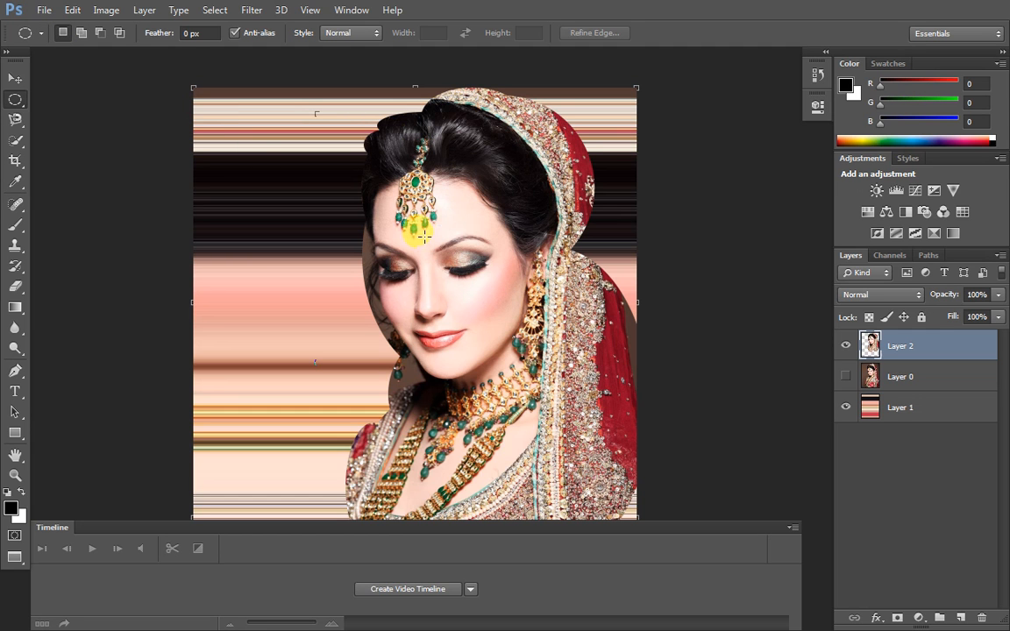
{"action": "key", "text": "ctrl+alt+z"}
{"action": "key", "text": "ctrl+alt+z"}
{"action": "key", "text": "ctrl+alt+z"}
{"action": "key", "text": "ctrl+alt+z"}
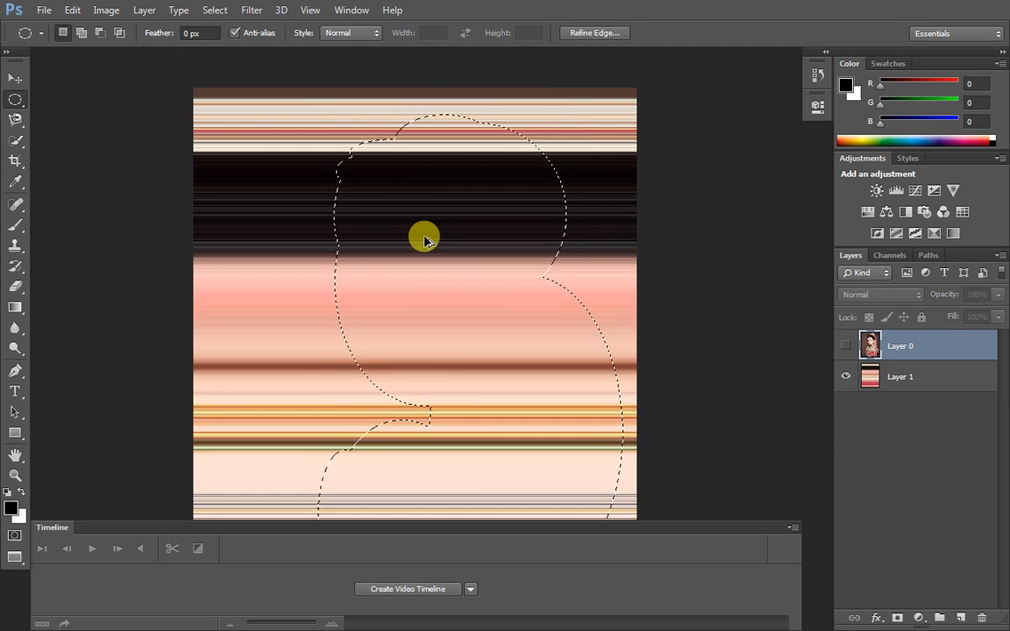
{"action": "key", "text": "ctrl+shift+z"}
{"action": "key", "text": "ctrl+alt+z"}
{"action": "key", "text": "ctrl+shift+z"}
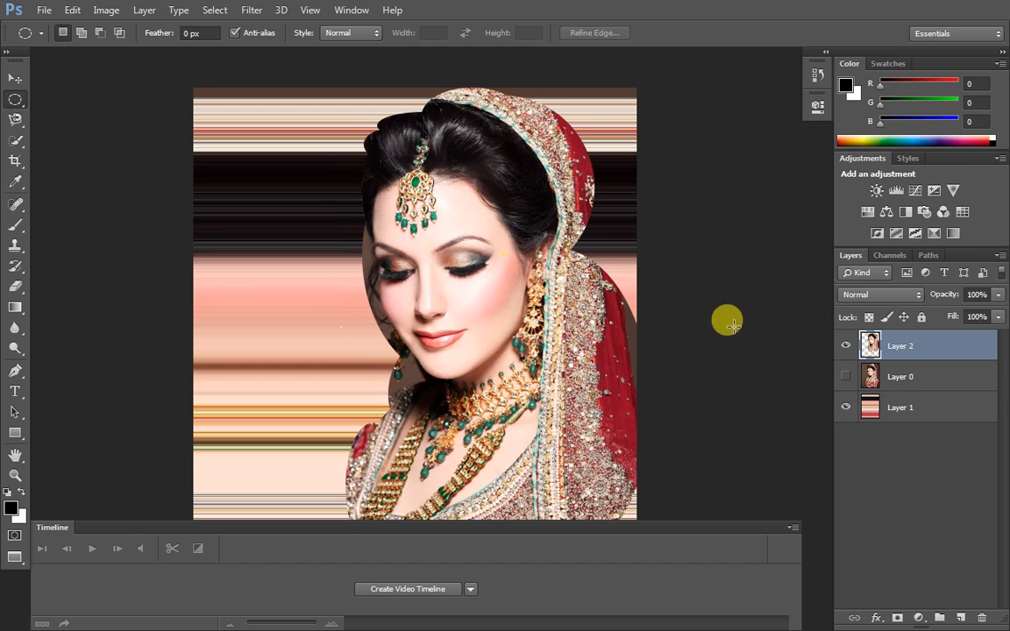
Delete the cutout layer, Layer 2, and the stripe layer, Layer 1, and show Layer 0 again
{"action": "left_click", "coordinate": [980, 620]}
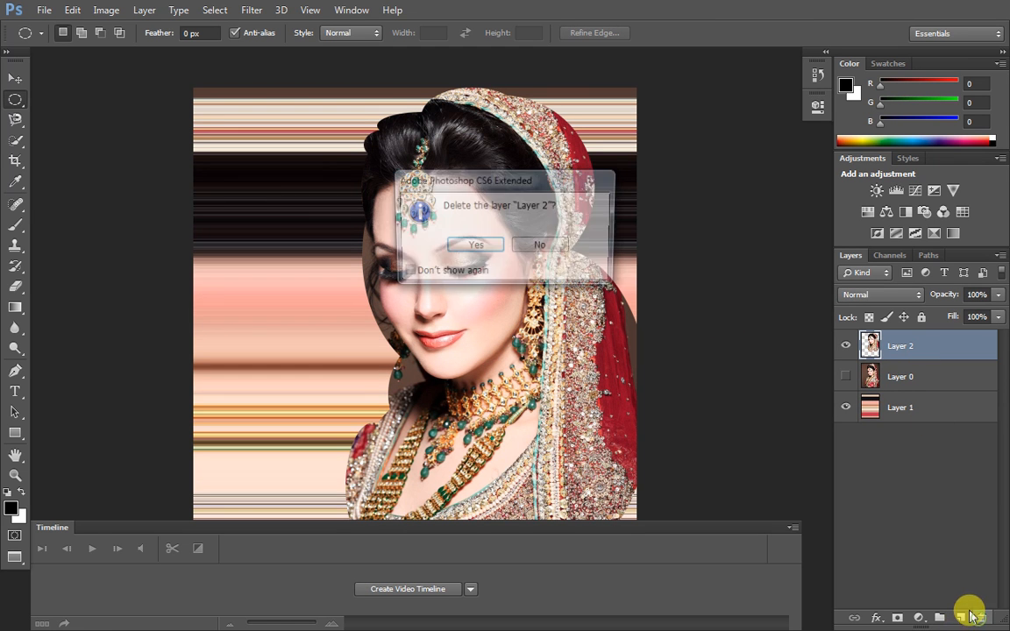
{"action": "left_click", "coordinate": [474, 245]}
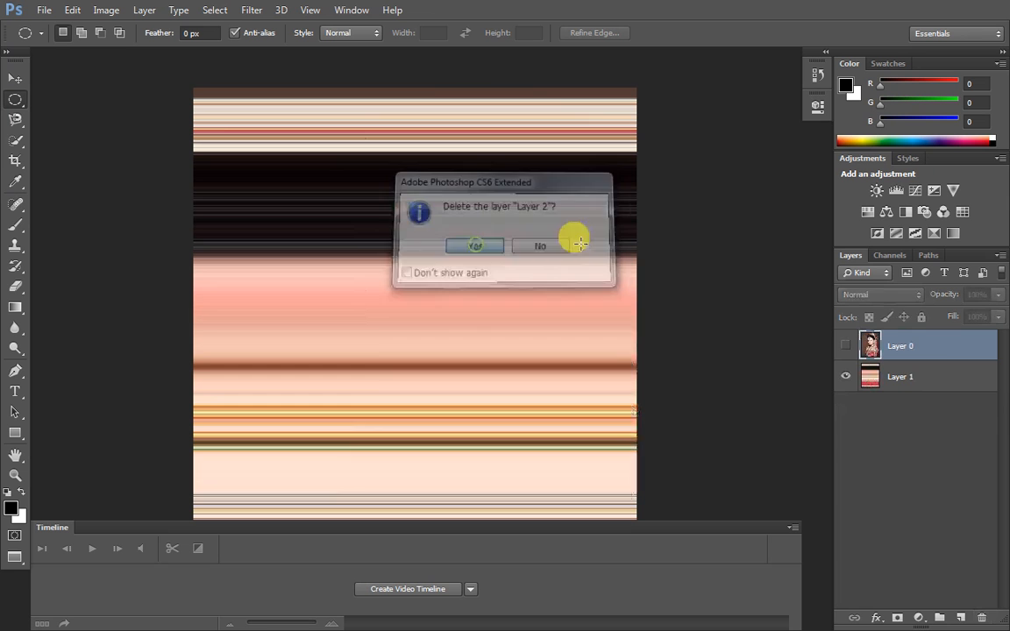
{"action": "left_click", "coordinate": [903, 373]}
{"action": "left_click", "coordinate": [979, 621]}
{"action": "left_click", "coordinate": [475, 244]}
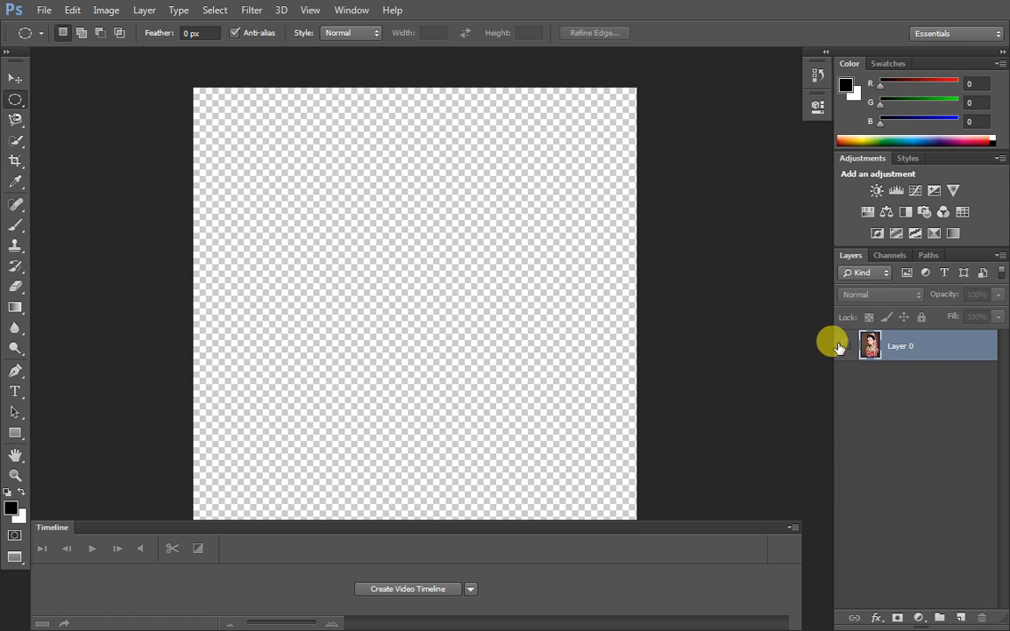
{"action": "left_click", "coordinate": [845, 345]}
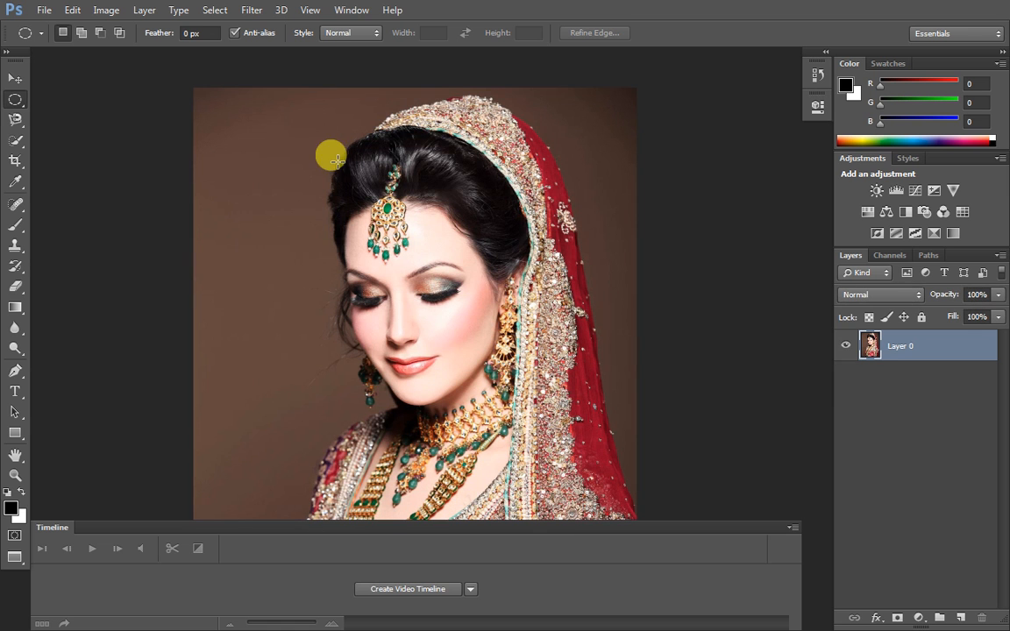
Using the Rectangular Marquee Tool in New selection mode, draw successive replacing rectangles on the brown background beside the bride
{"action": "right_click", "coordinate": [17, 100]}
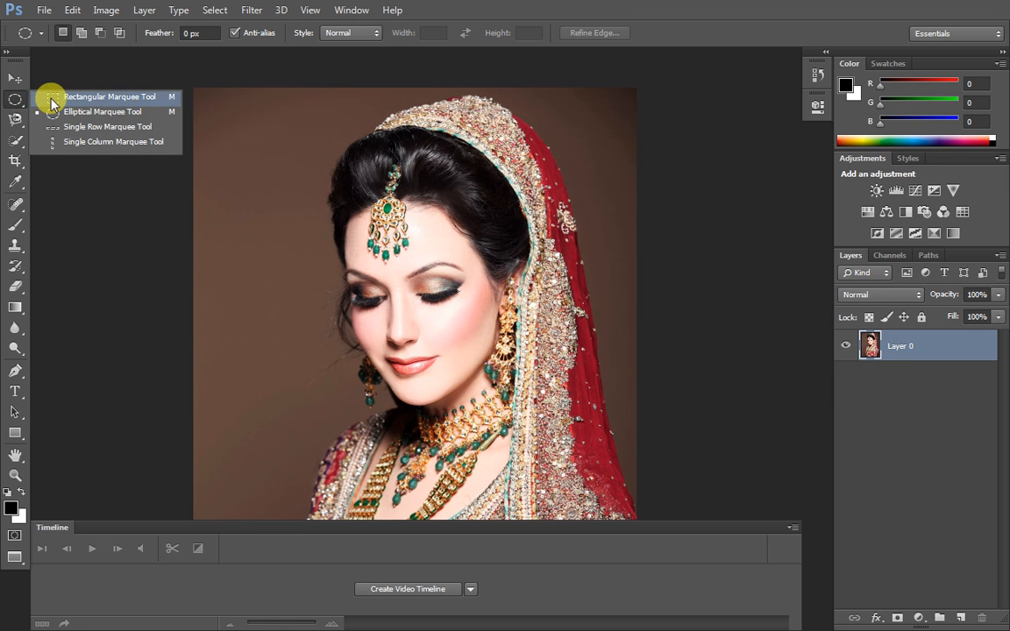
{"action": "left_click", "coordinate": [48, 102]}
{"action": "left_click_drag", "start_coordinate": [210, 147], "coordinate": [256, 205]}
{"action": "left_click", "coordinate": [236, 107]}
{"action": "left_click_drag", "start_coordinate": [243, 118], "coordinate": [295, 179]}
{"action": "left_click_drag", "start_coordinate": [228, 181], "coordinate": [277, 277]}
Extend the rectangular selection with two overlapping rectangles in Add to selection mode
{"action": "left_click", "coordinate": [80, 33]}
{"action": "left_click_drag", "start_coordinate": [250, 145], "coordinate": [342, 265]}
{"action": "left_click_drag", "start_coordinate": [248, 218], "coordinate": [294, 294]}
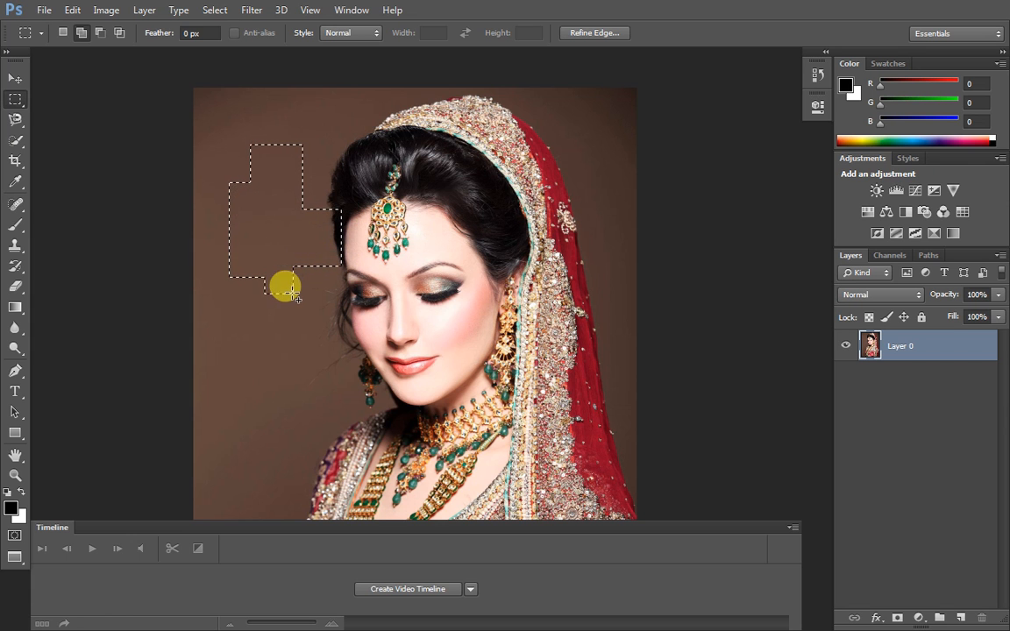
Cut rectangular pieces out of the combined background selection in Subtract from selection mode
{"action": "left_click", "coordinate": [99, 33]}
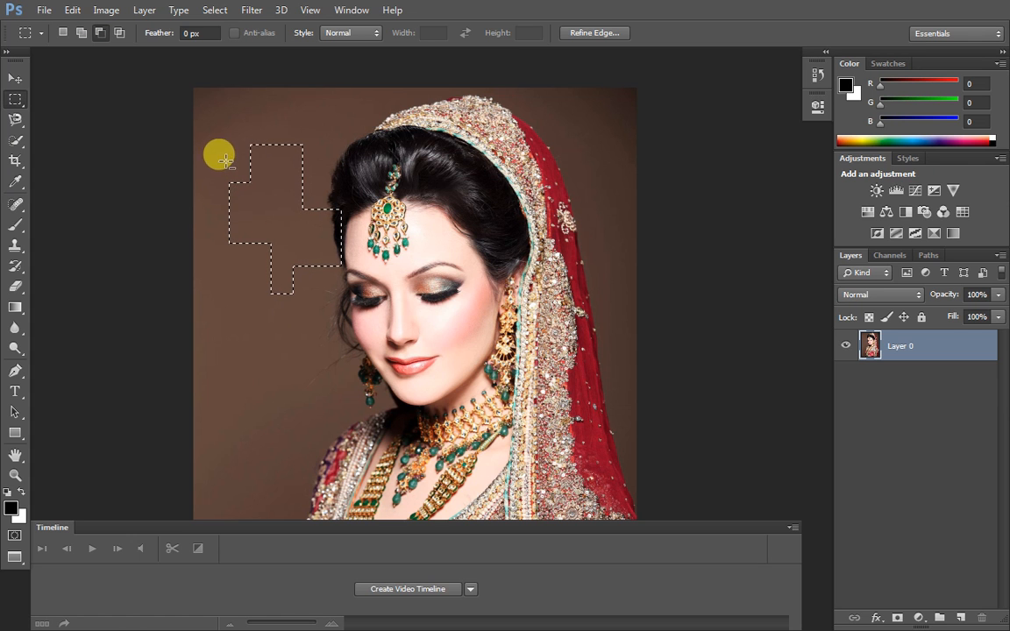
{"action": "left_click_drag", "start_coordinate": [230, 166], "coordinate": [254, 223]}
{"action": "left_click_drag", "start_coordinate": [280, 120], "coordinate": [235, 207]}
{"action": "left_click_drag", "start_coordinate": [320, 127], "coordinate": [270, 151]}
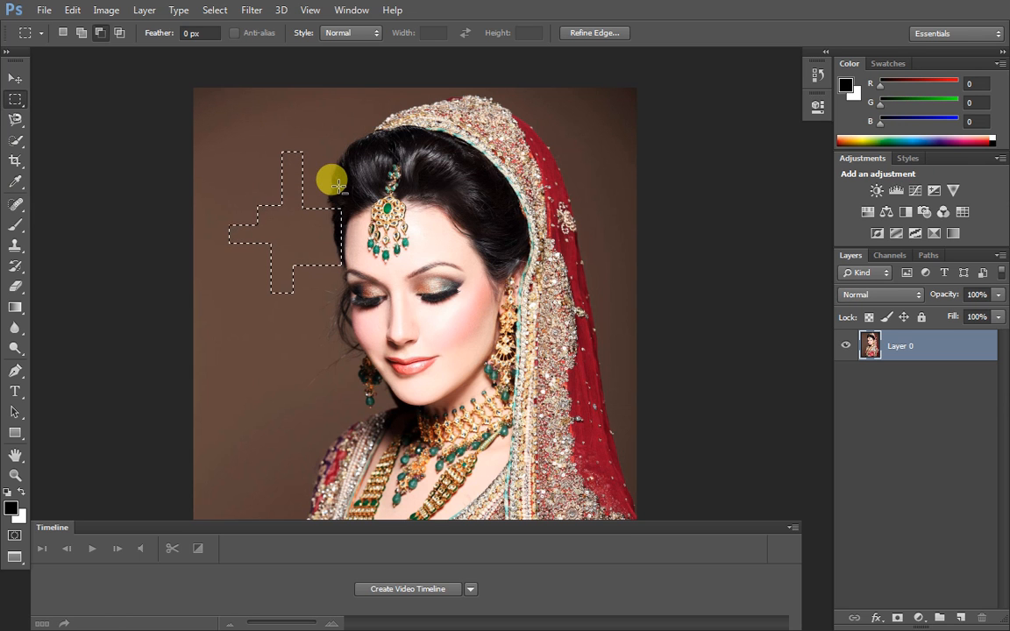
Subtract the background selection's side edge beside the hair and its lower tip, and intersect the remainder with a rectangle over its upper-left part
{"action": "left_click_drag", "start_coordinate": [353, 184], "coordinate": [326, 258]}
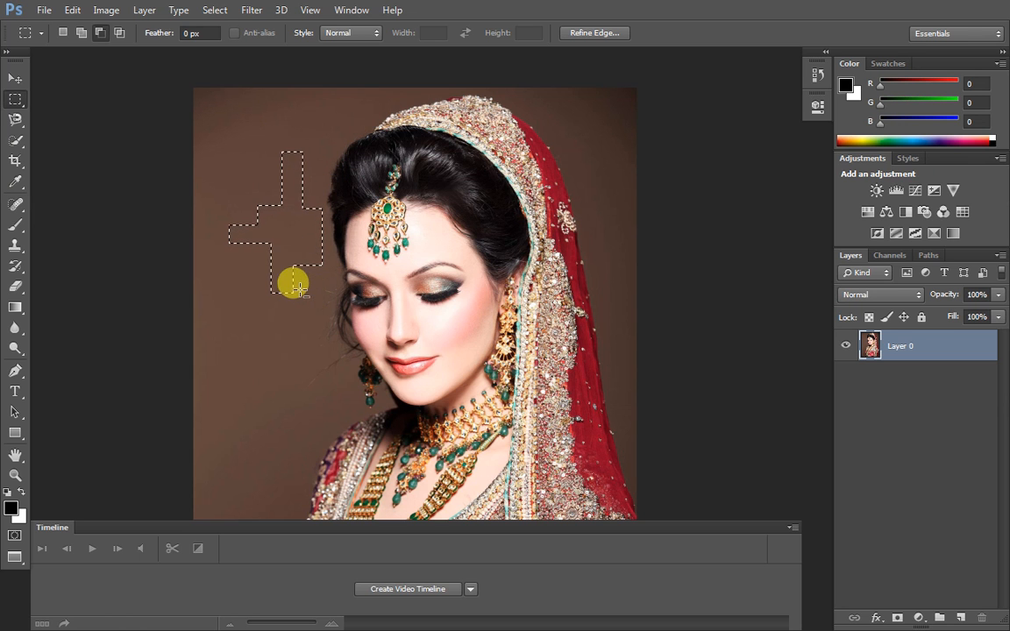
{"action": "left_click_drag", "start_coordinate": [299, 279], "coordinate": [262, 314]}
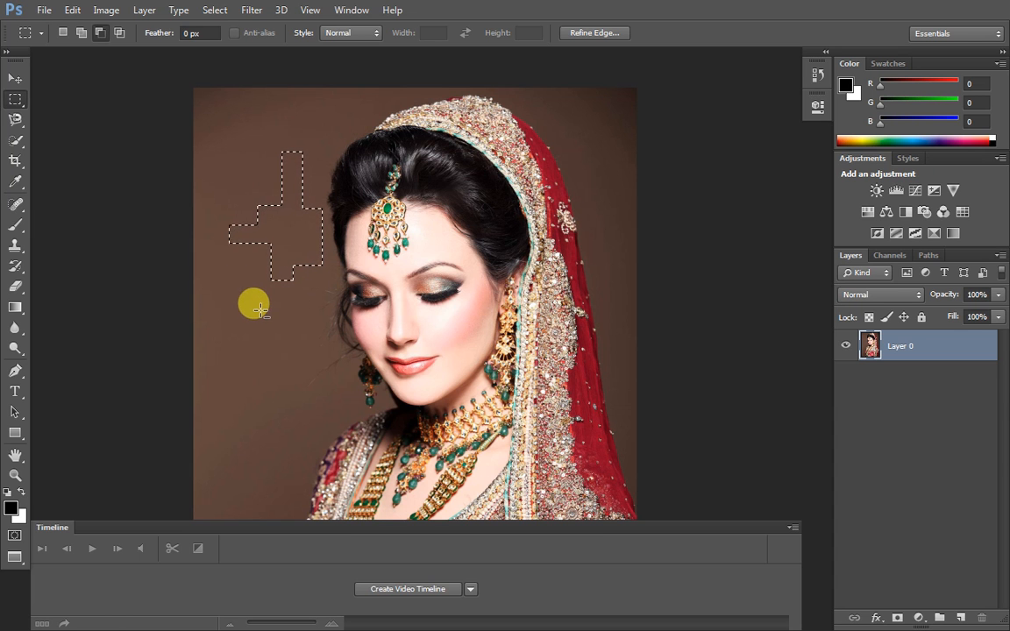
{"action": "left_click", "coordinate": [120, 36]}
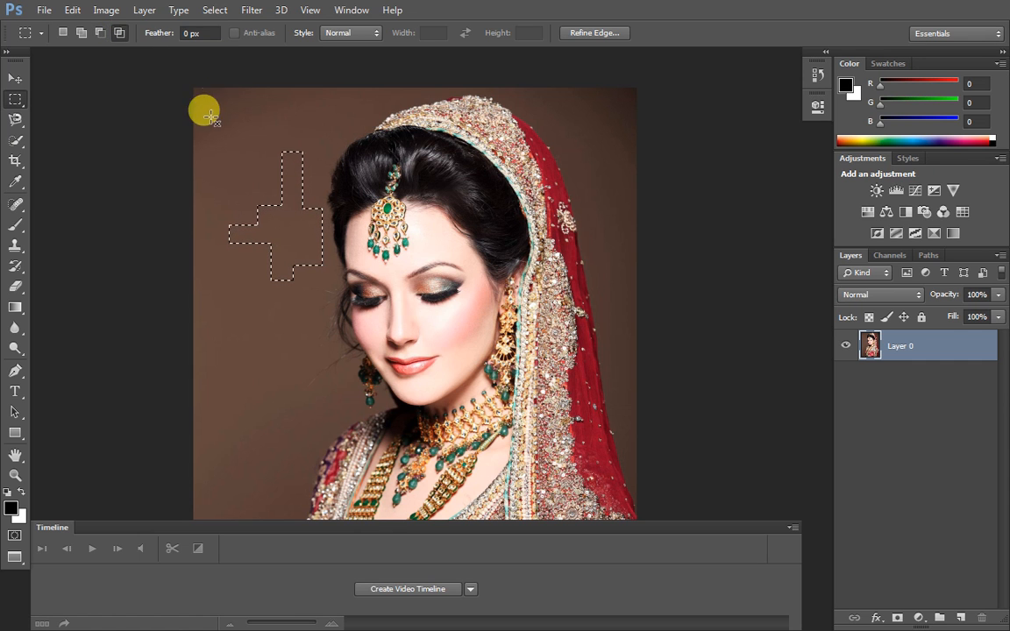
{"action": "left_click_drag", "start_coordinate": [233, 156], "coordinate": [273, 225]}
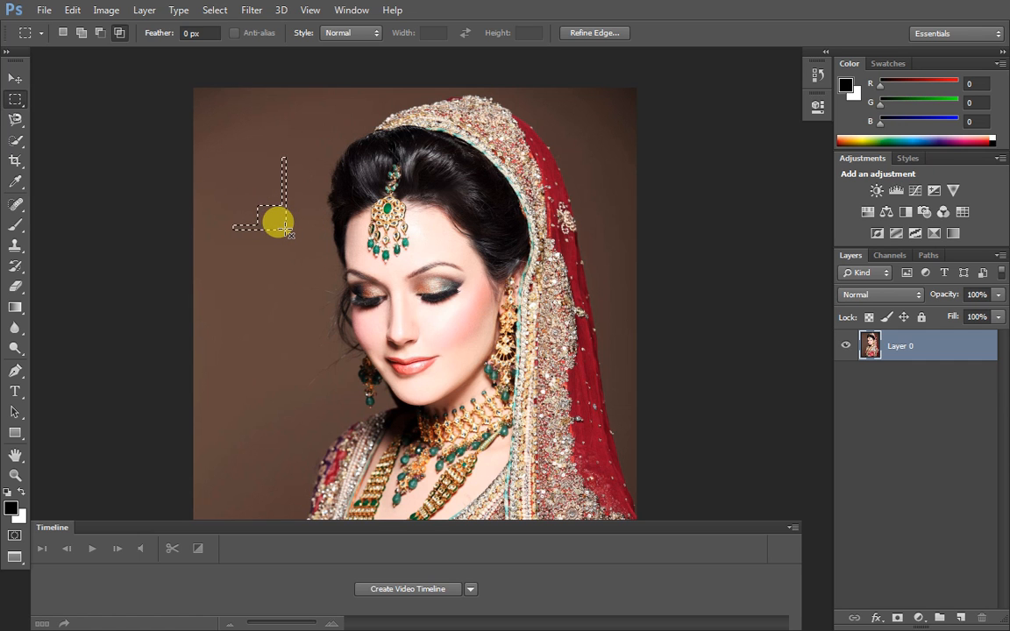
Draw a new rectangular selection beside the bride's face and intersect it with a rectangle about 1.1 by 2.2 in overlapping its top edge
{"action": "left_click", "coordinate": [64, 33]}
{"action": "left_click_drag", "start_coordinate": [245, 263], "coordinate": [326, 351]}
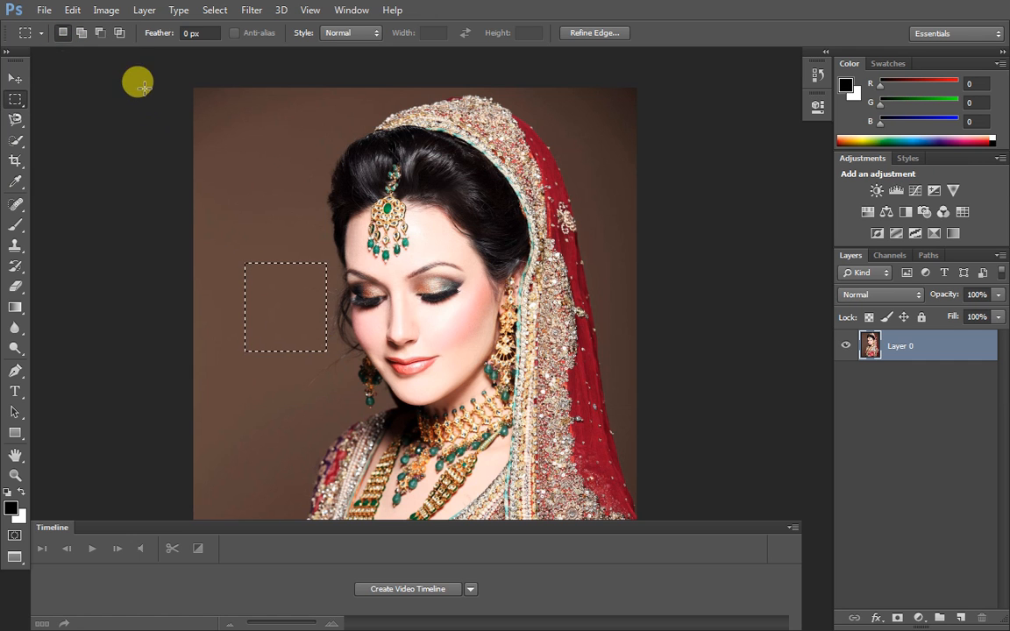
{"action": "left_click", "coordinate": [119, 33]}
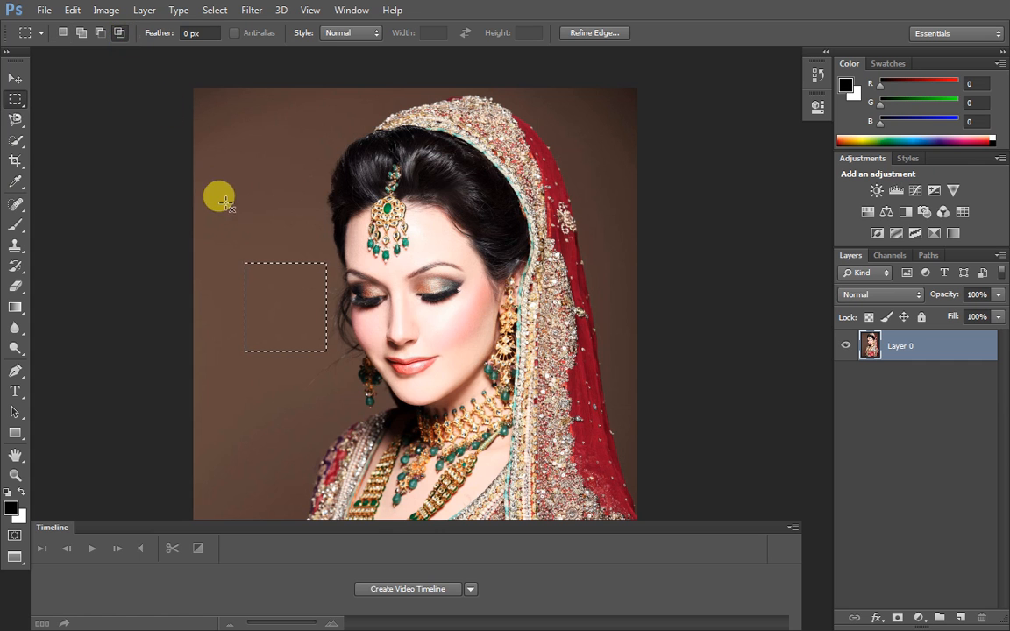
{"action": "left_click_drag", "start_coordinate": [275, 225], "coordinate": [307, 285]}
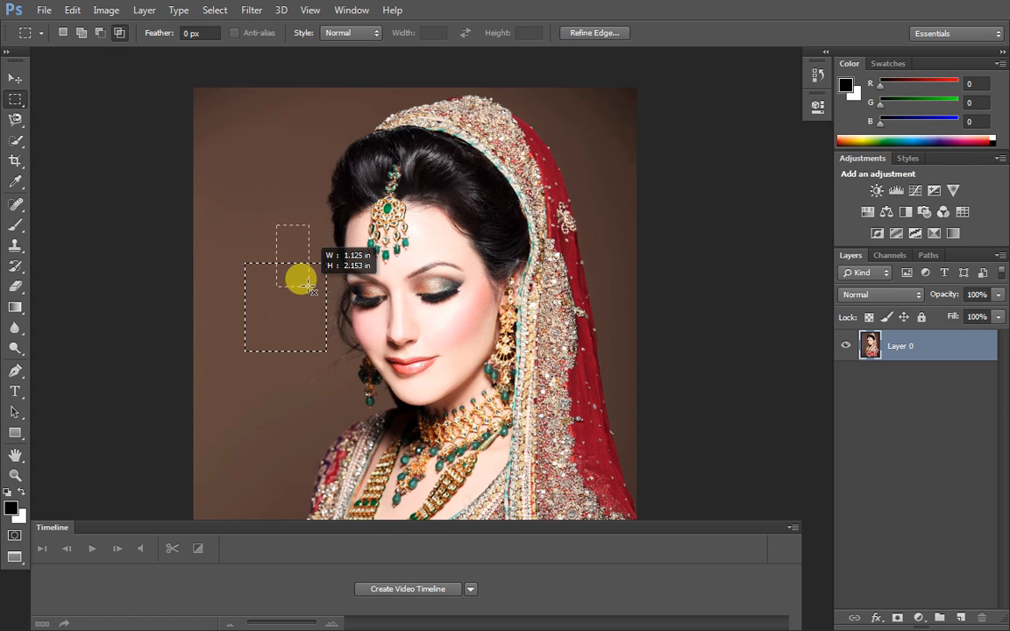
{"action": "left_click_drag", "start_coordinate": [307, 285], "coordinate": [307, 285]}
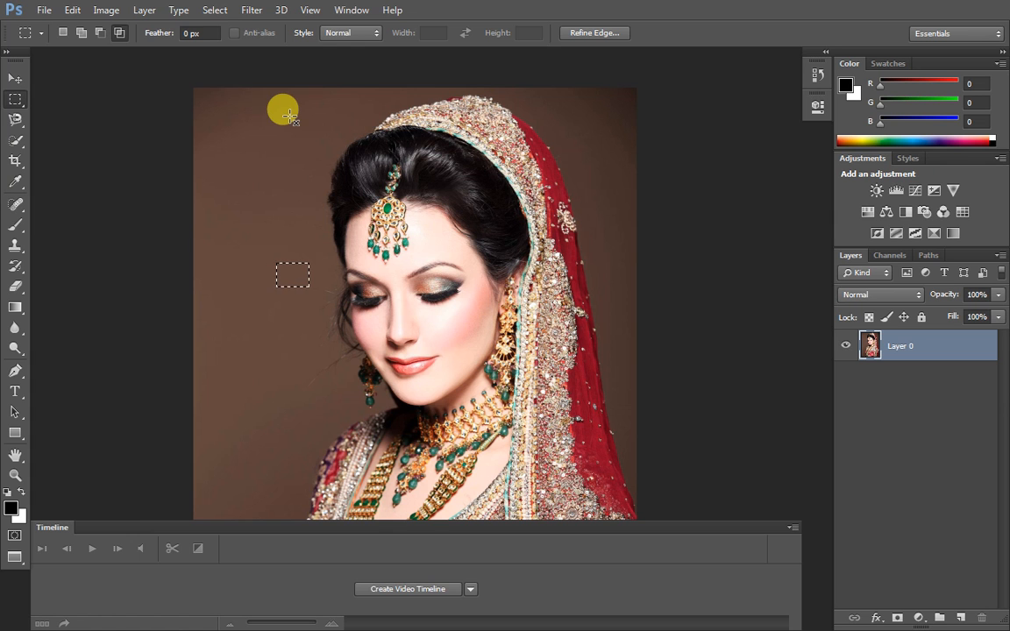
Activate the Move Tool and deselect the small rectangular selection
{"action": "left_click", "coordinate": [16, 77]}
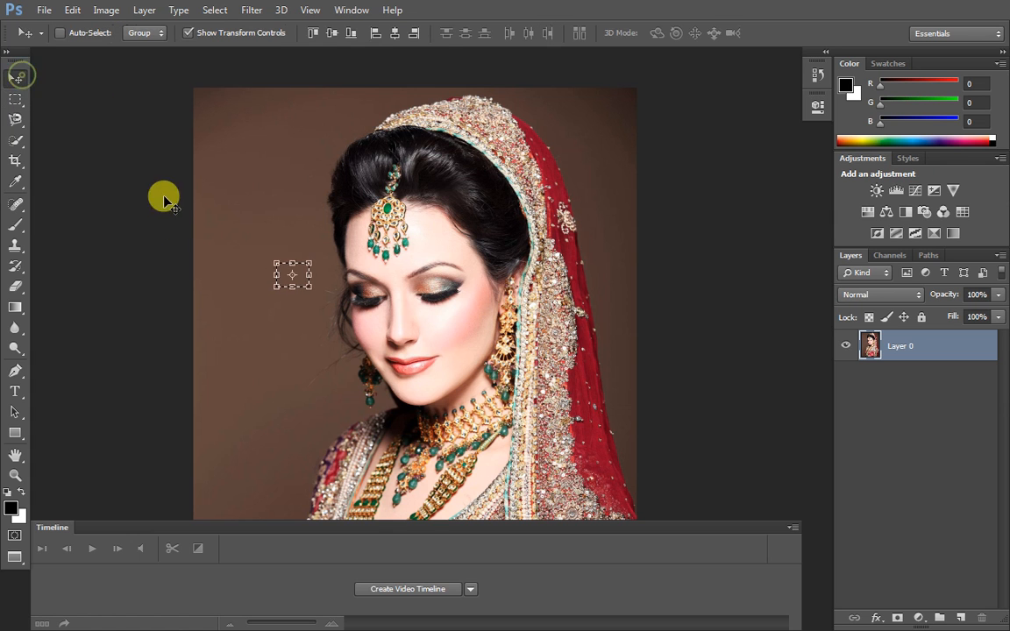
{"action": "key", "text": "ctrl+d"}
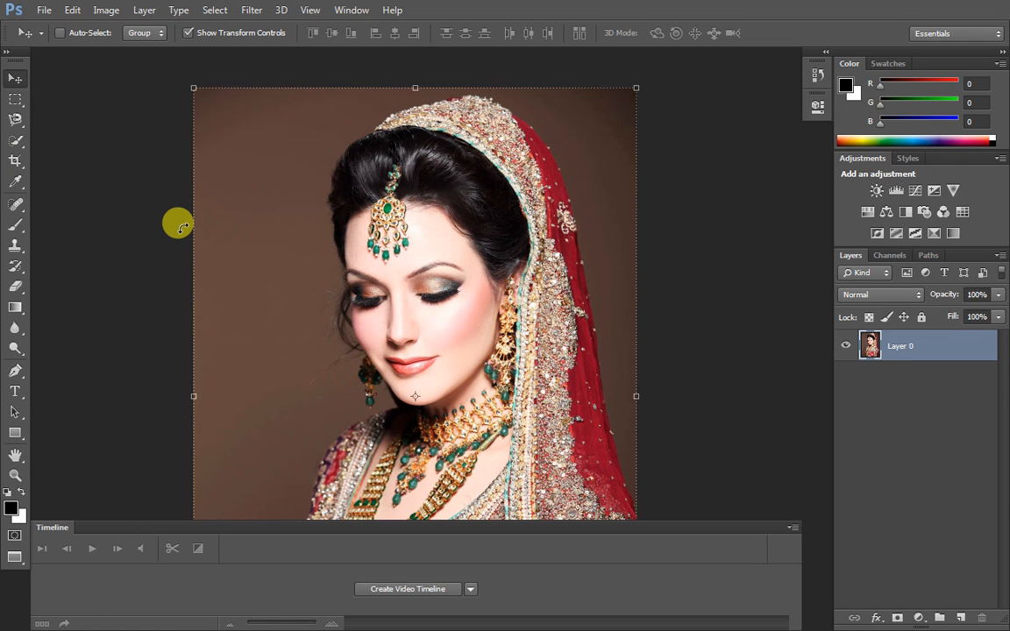
Return from full-screen mode to the standard screen mode and fit the whole portrait in its document window
{"action": "key", "text": "alt+Tab"}
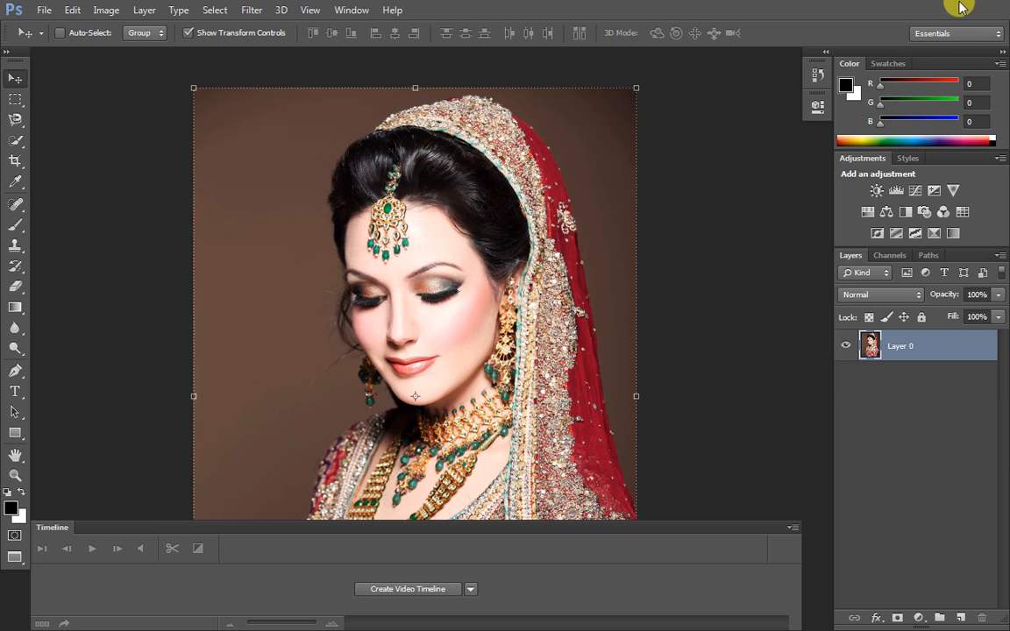
{"action": "key", "text": "f"}
{"action": "key", "text": "f"}
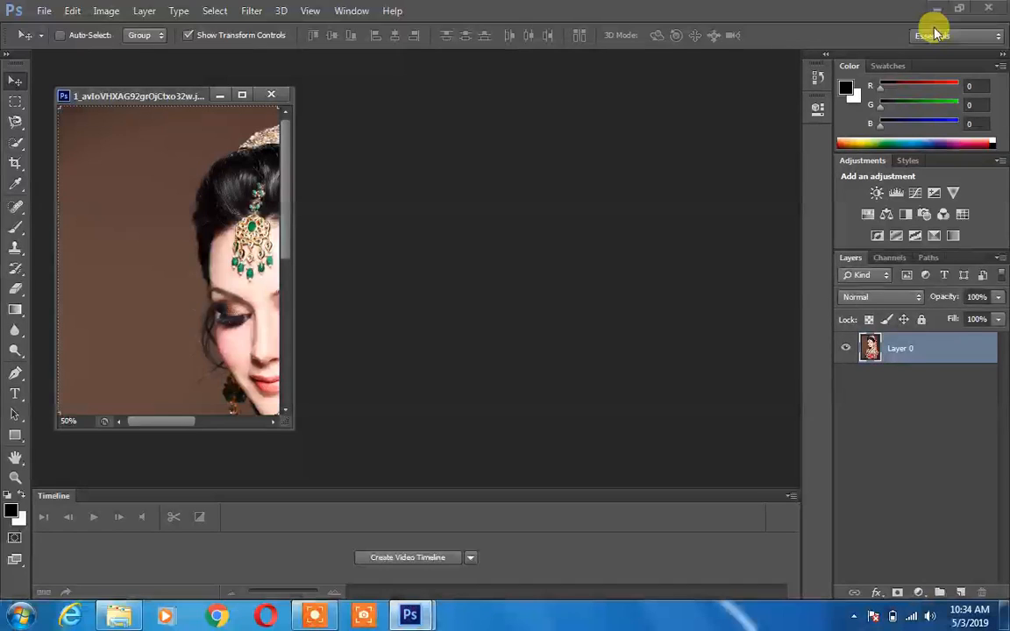
{"action": "left_click", "coordinate": [937, 15]}
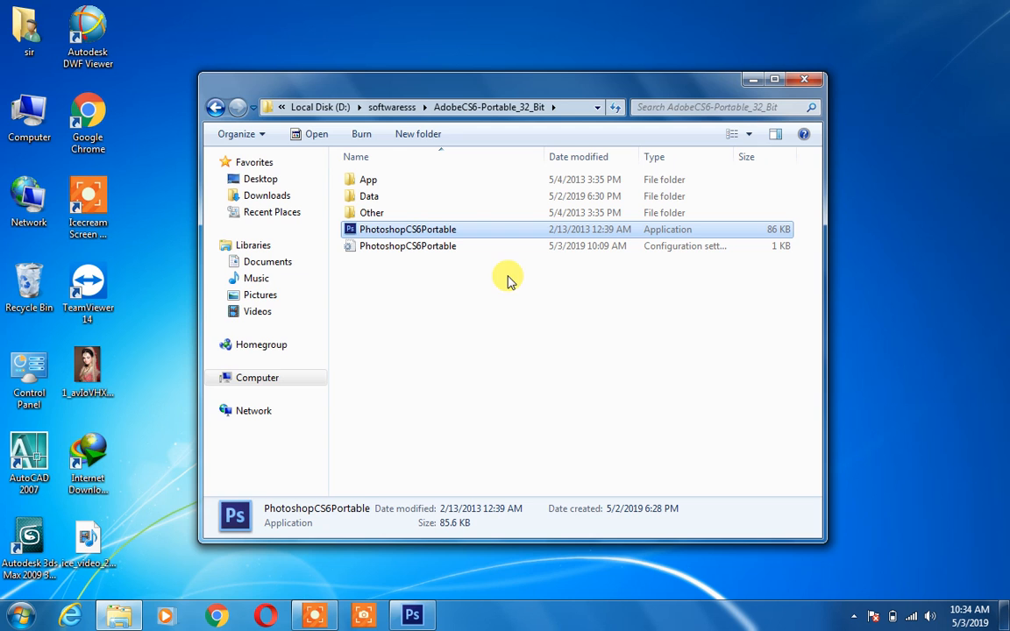
{"action": "left_click", "coordinate": [414, 617]}
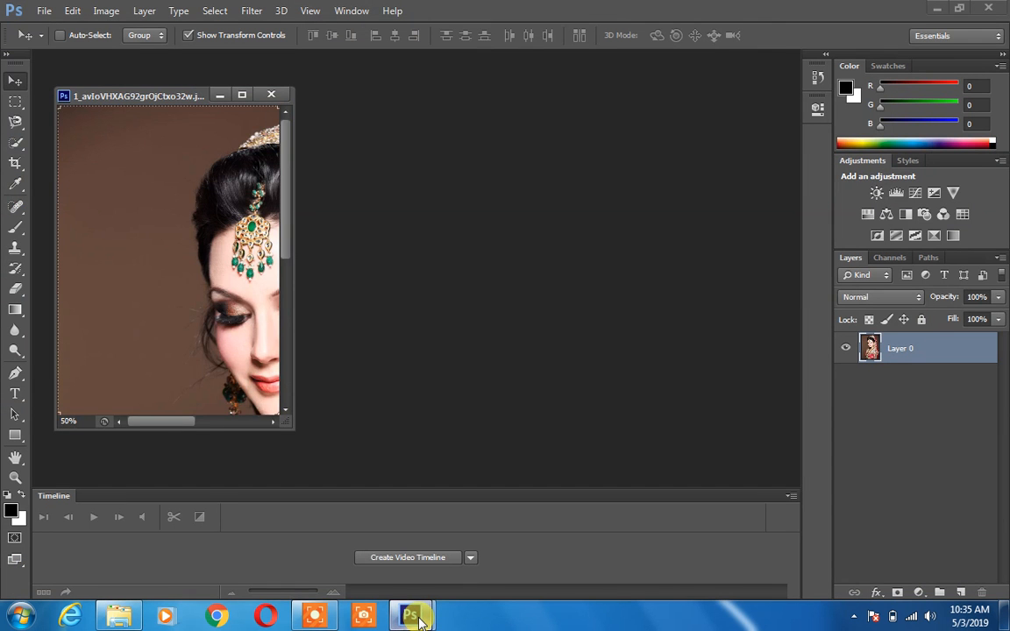
{"action": "key", "text": "ctrl+0"}
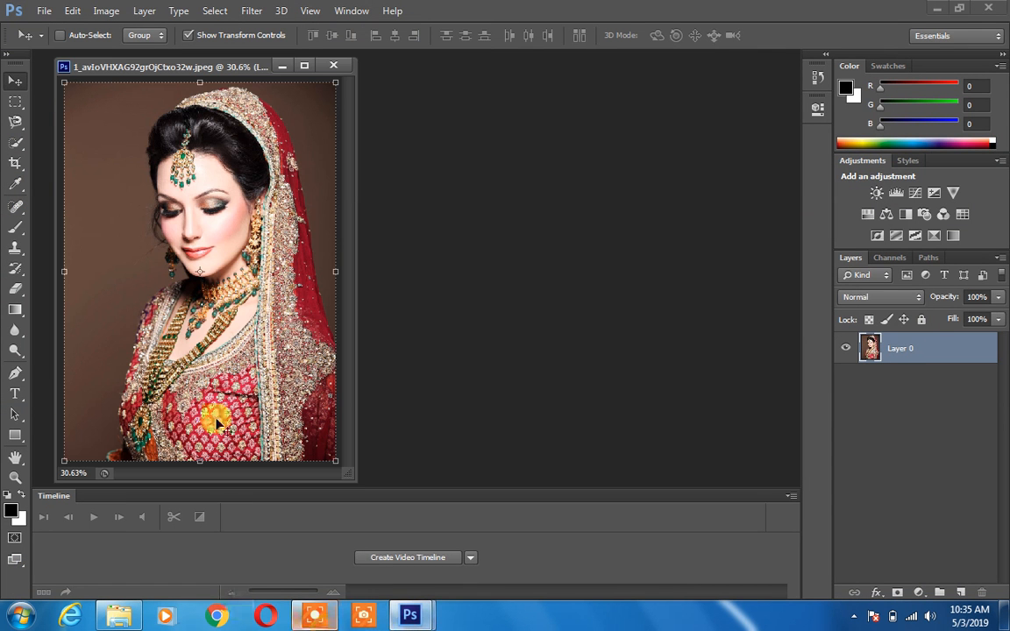
{"action": "left_click", "coordinate": [313, 616]}
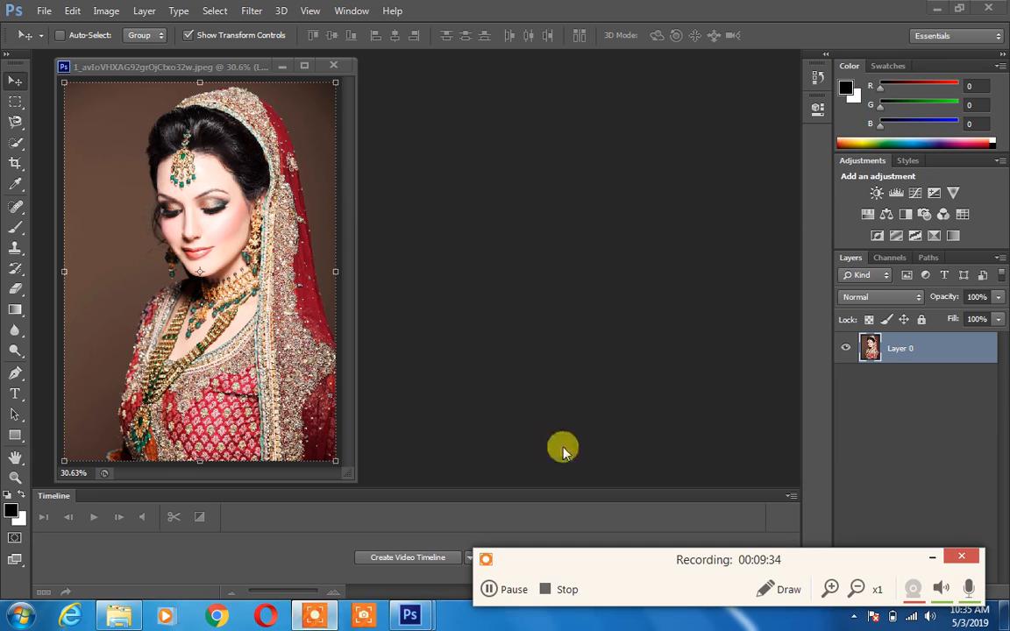
{"action": "left_click", "coordinate": [932, 557]}
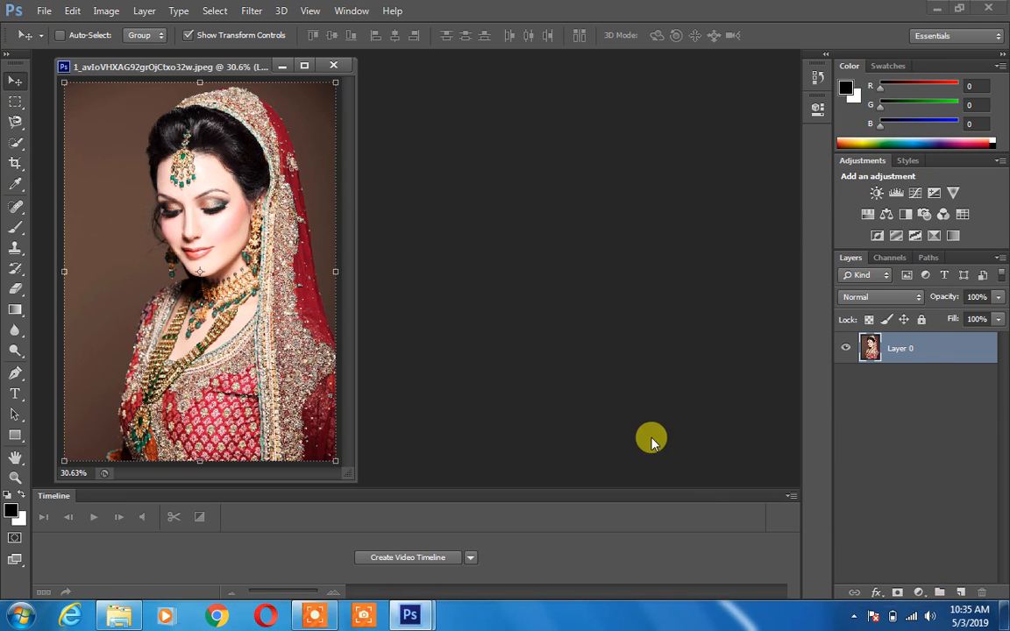